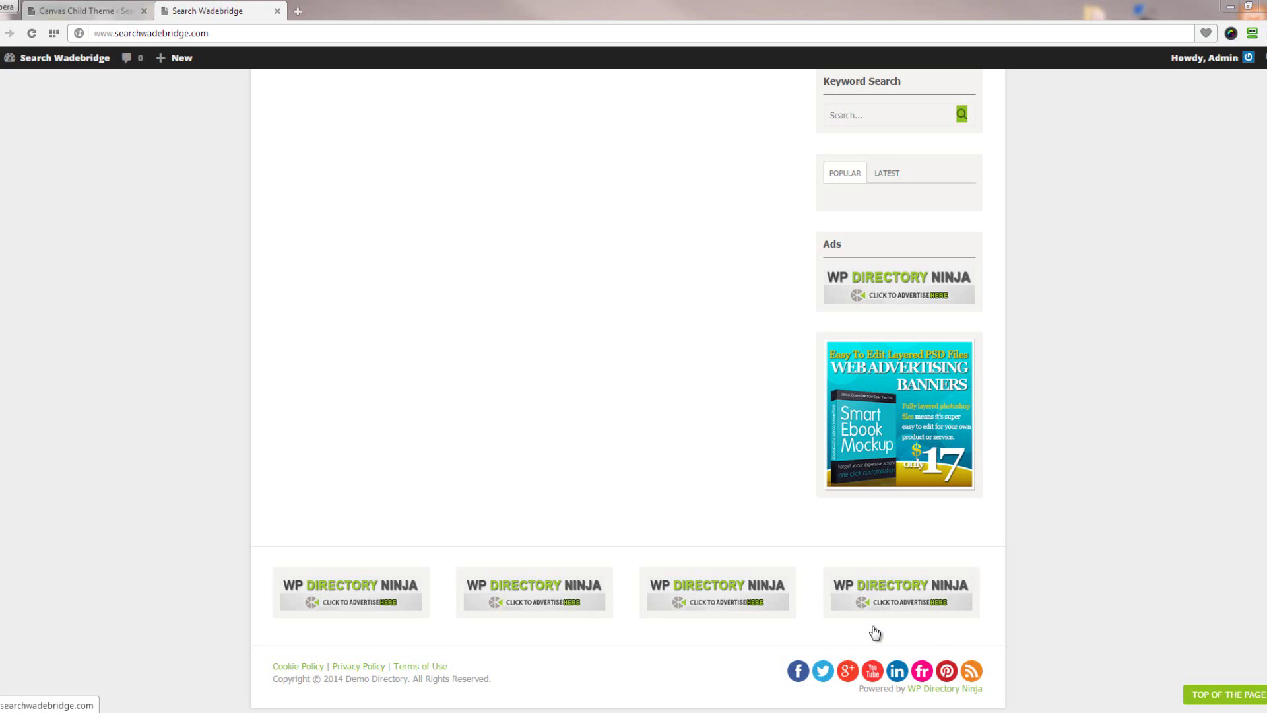
Switch back to the Canvas Child Theme tab showing the Header & Footer options
click(96, 11)
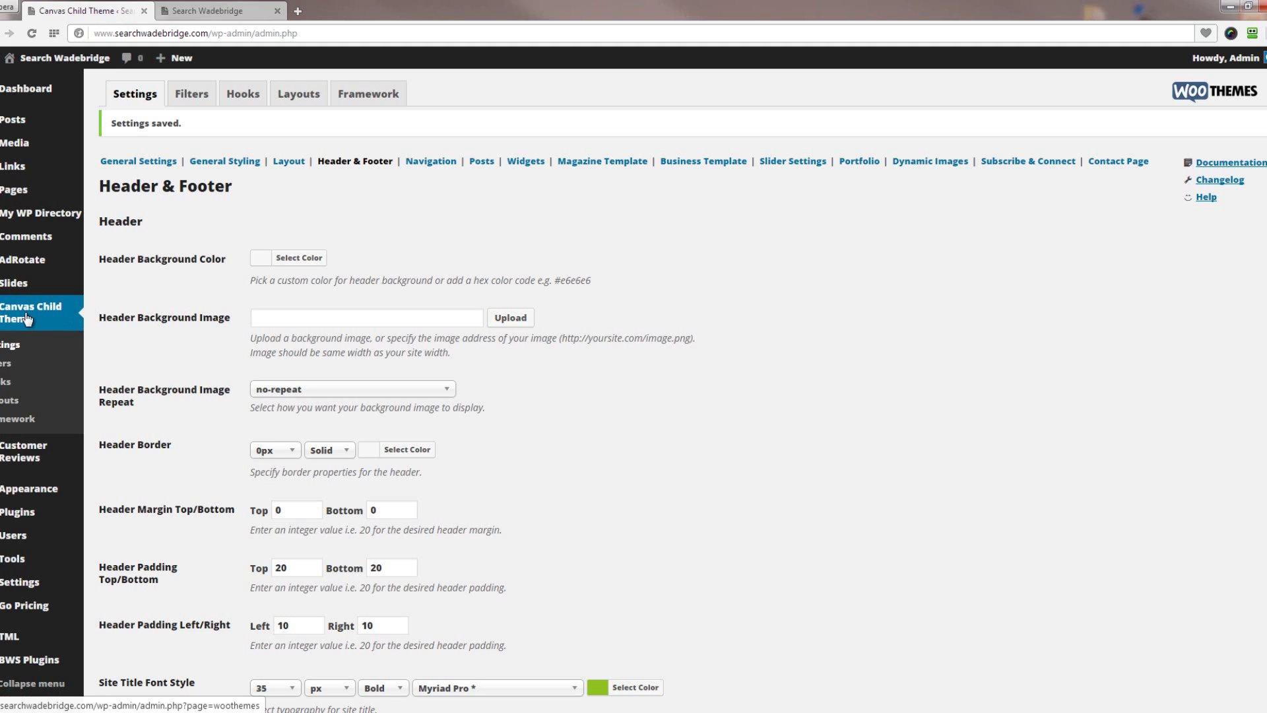
Open Canvas Child Theme's Header & Footer settings and scroll down to the Custom Text fields
click(23, 315)
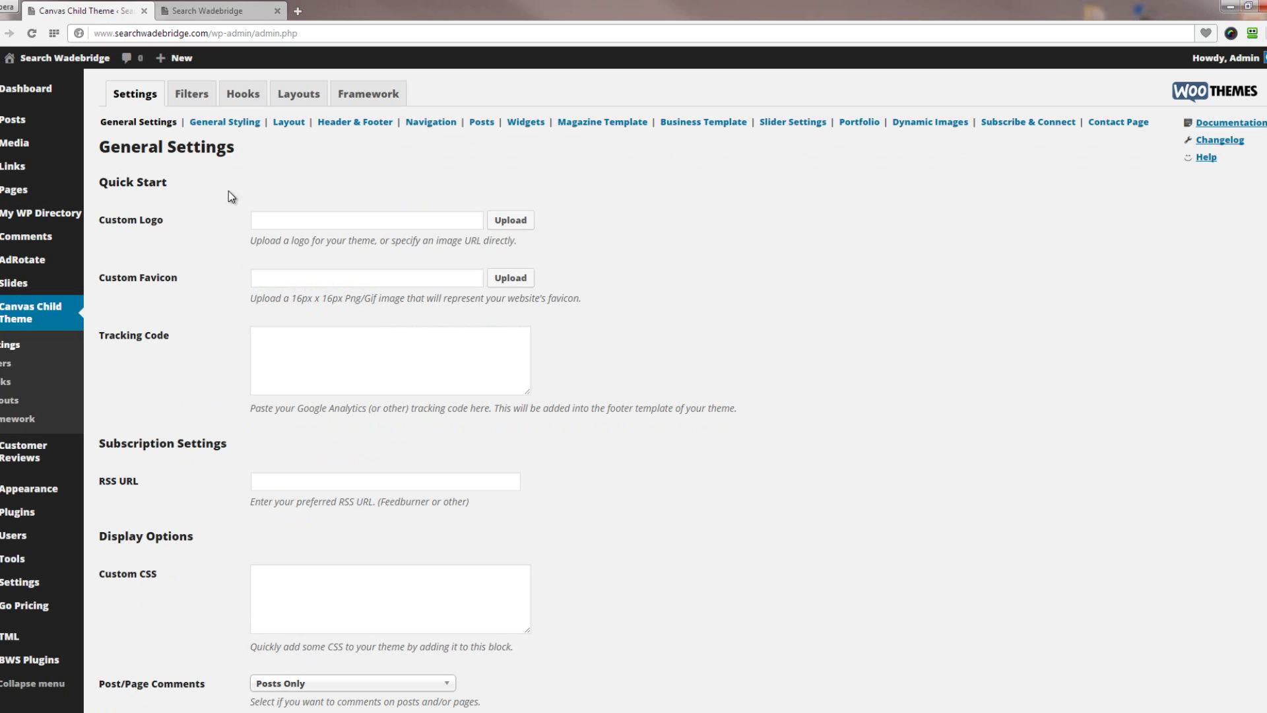
click(361, 125)
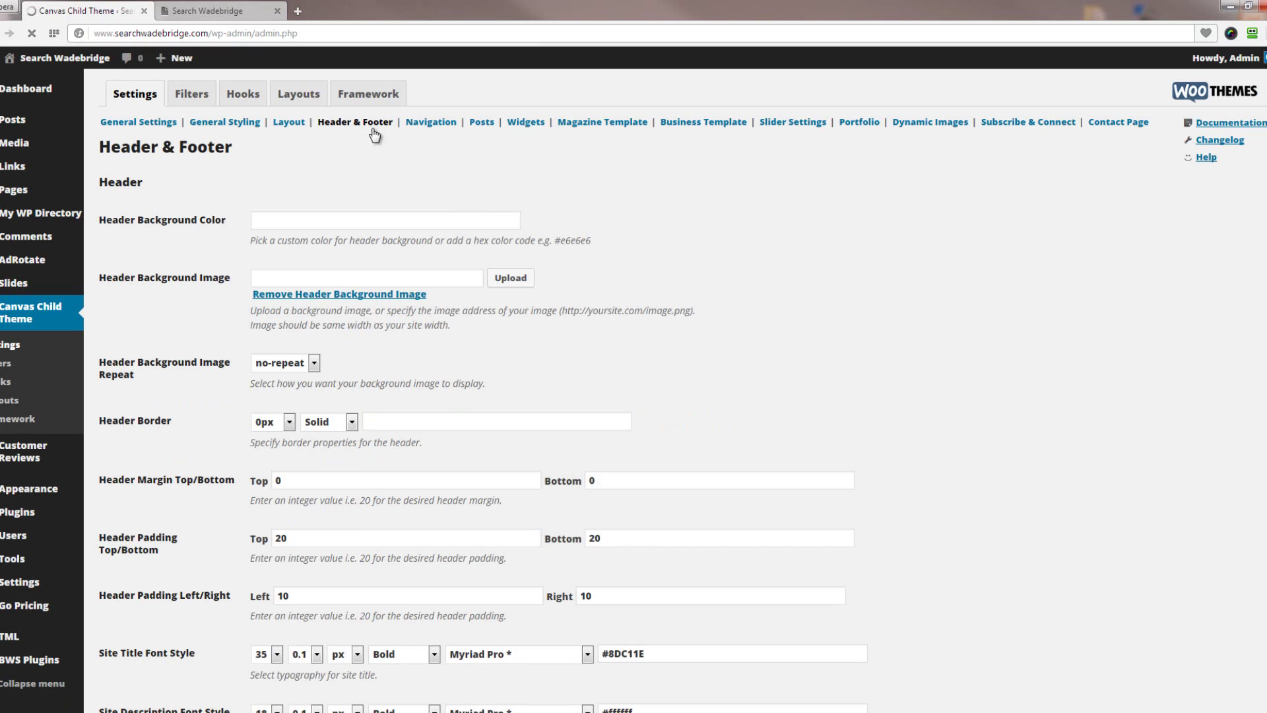
scroll(914, 377, down, 6)
scroll(906, 382, down, 5)
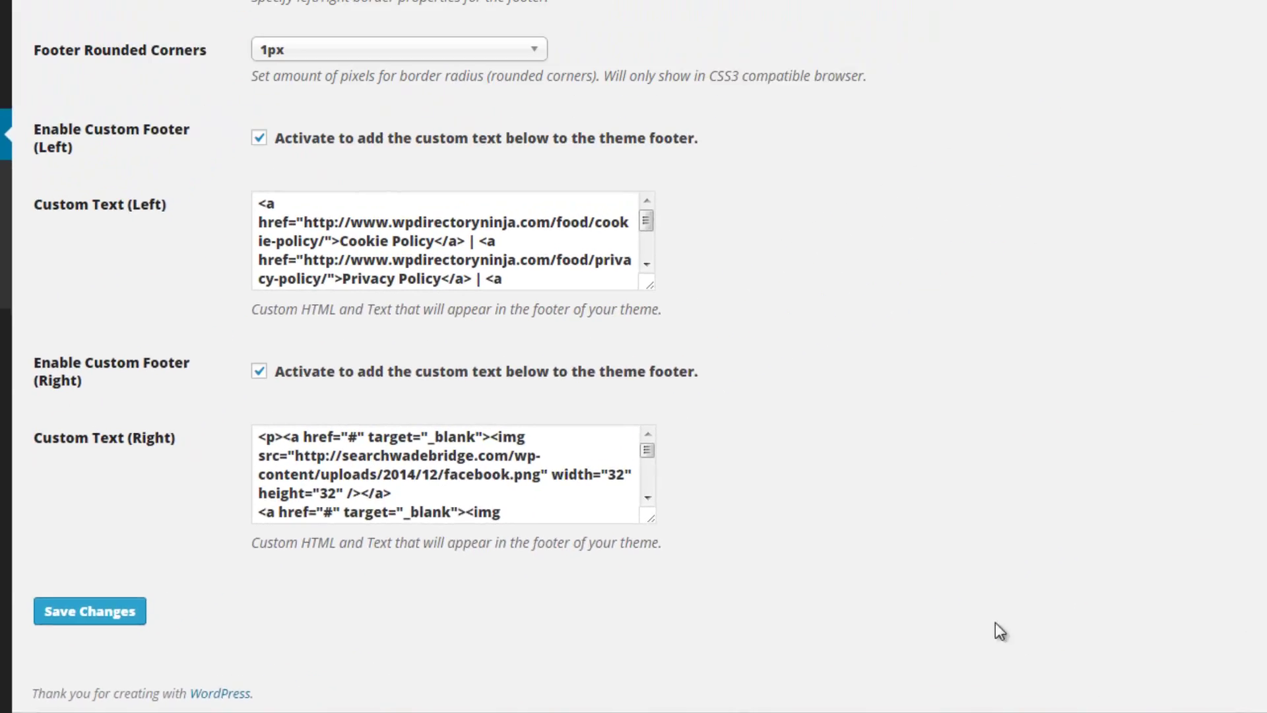
Widen the Custom Text (Right) box to show every social icon link, re-pasting the pinterest line
drag(996, 623, 1266, 638)
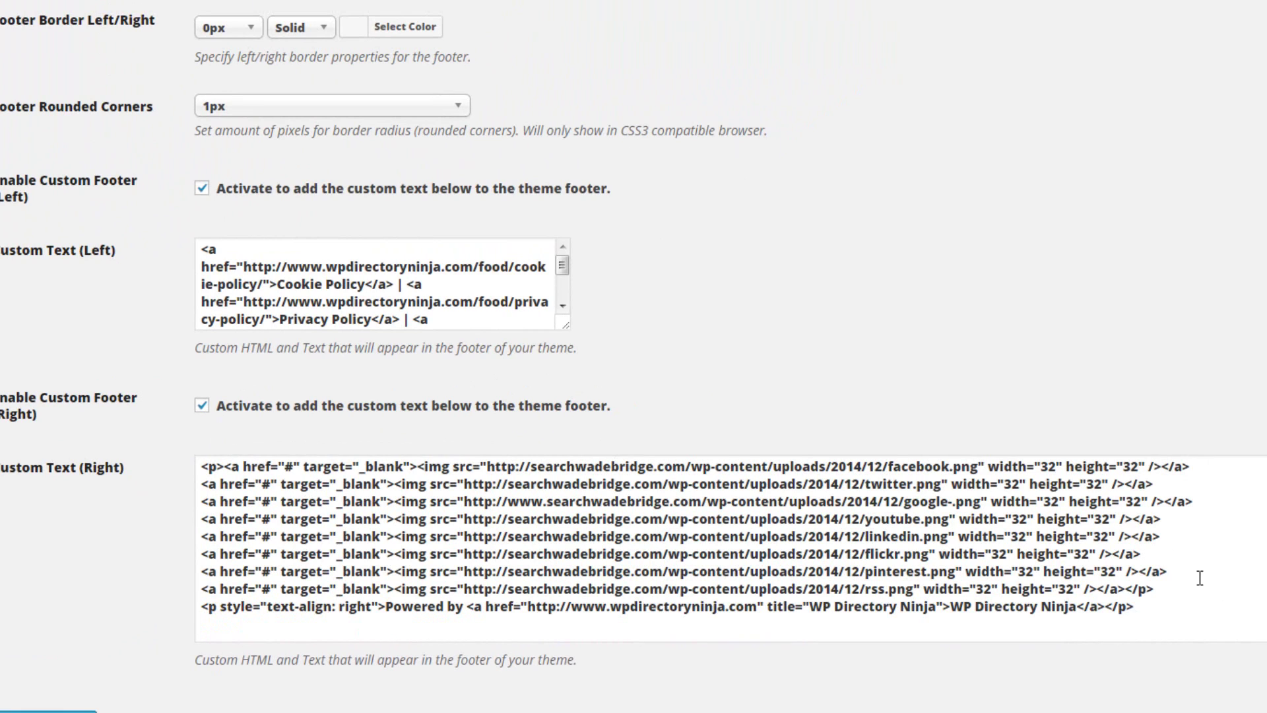
double_click(289, 467)
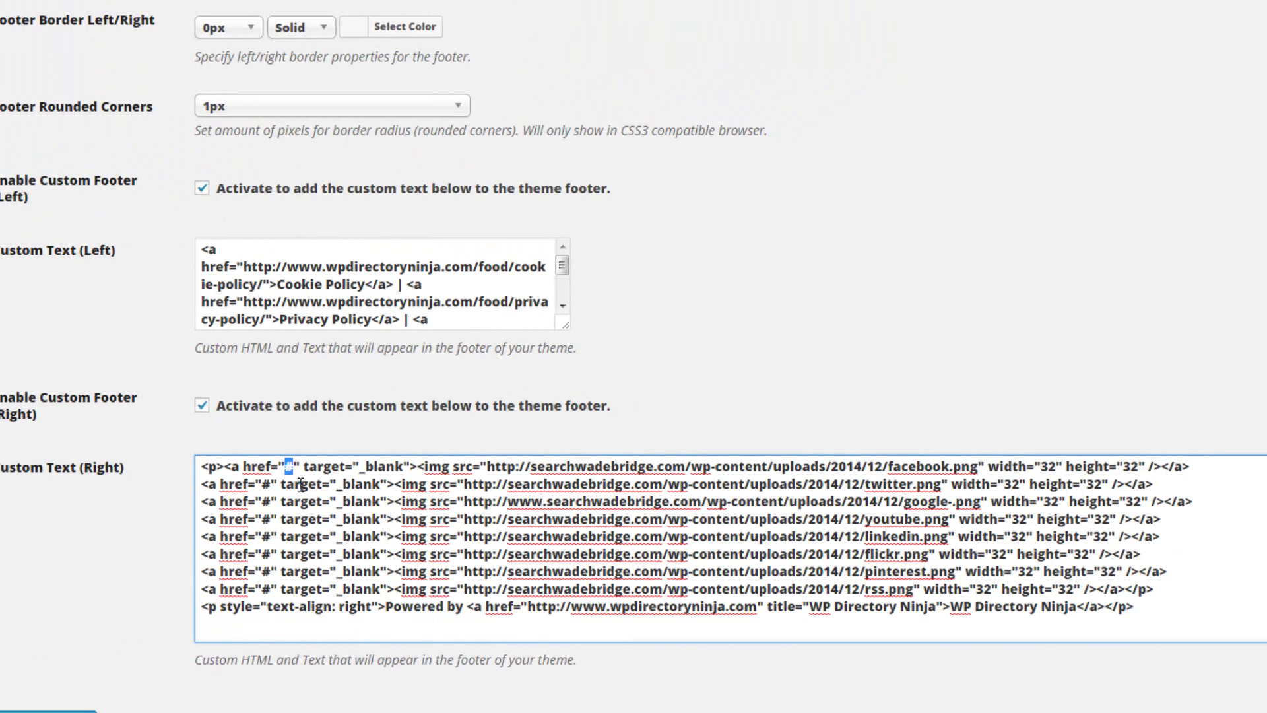
click(352, 469)
drag(1174, 573, 195, 566)
key(ctrl+c)
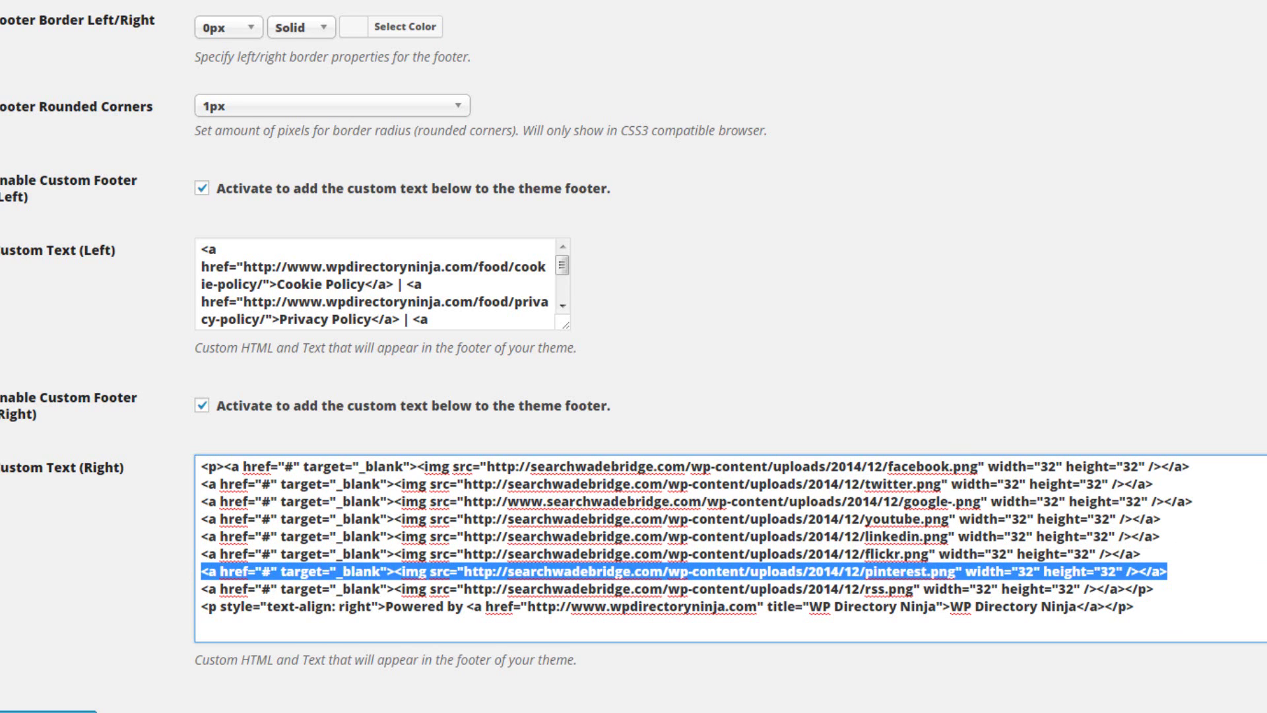
key(BackSpace)
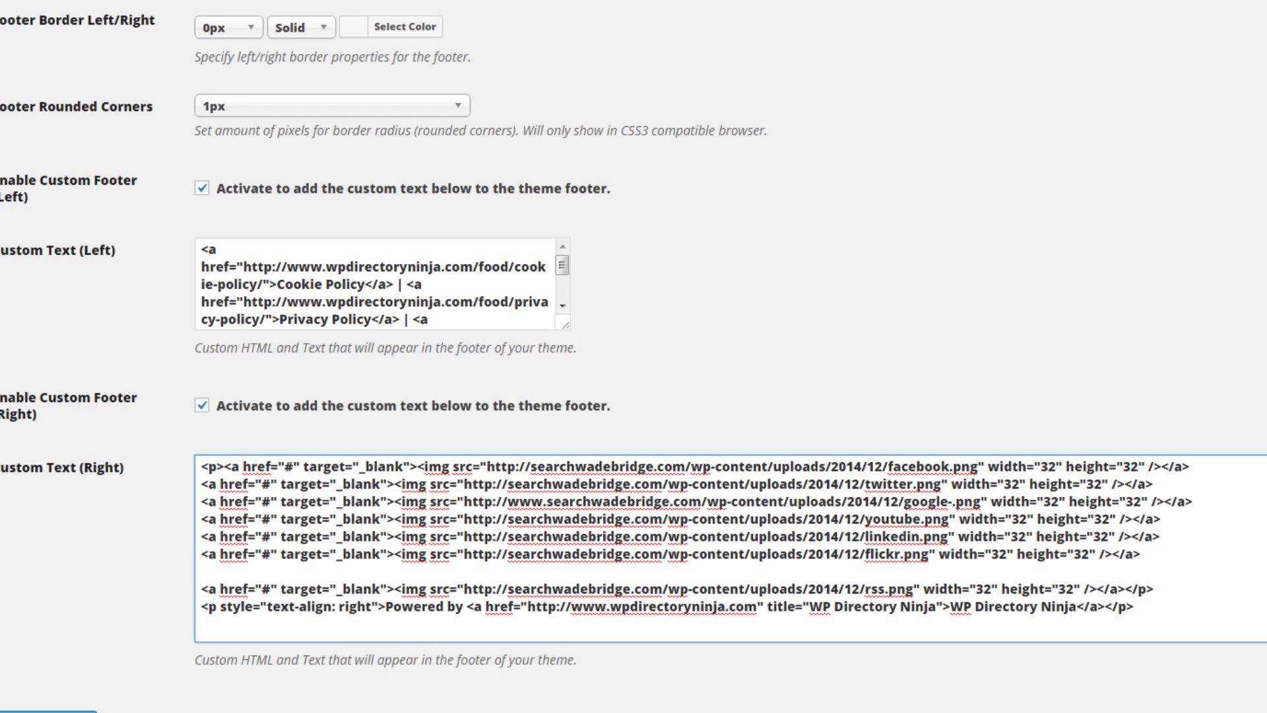
key(ctrl+v)
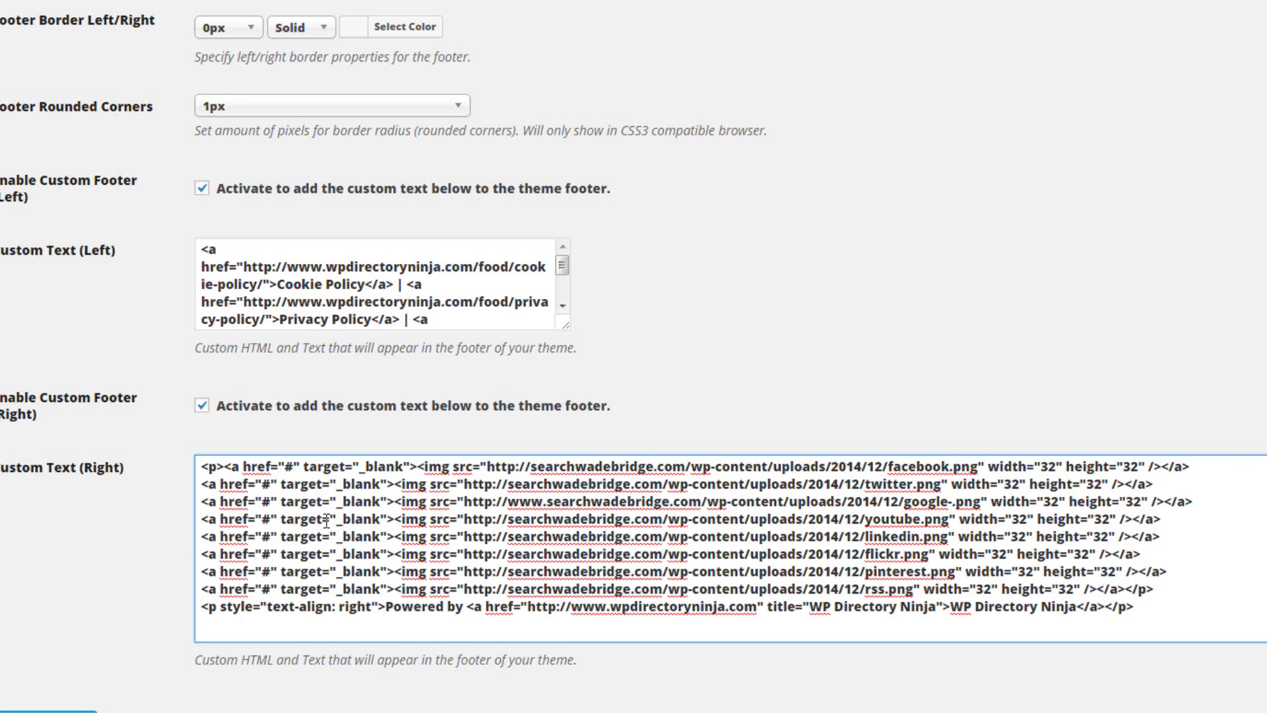
double_click(289, 467)
text(https://)
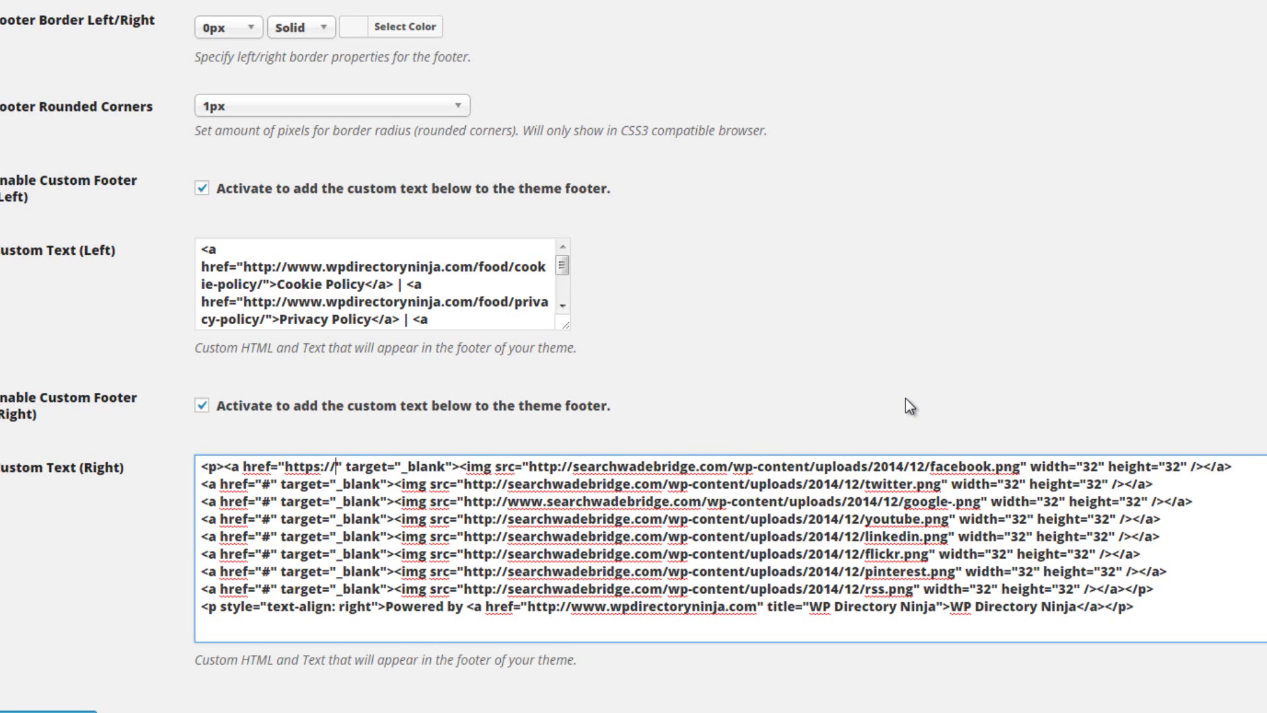
text(www.faceb)
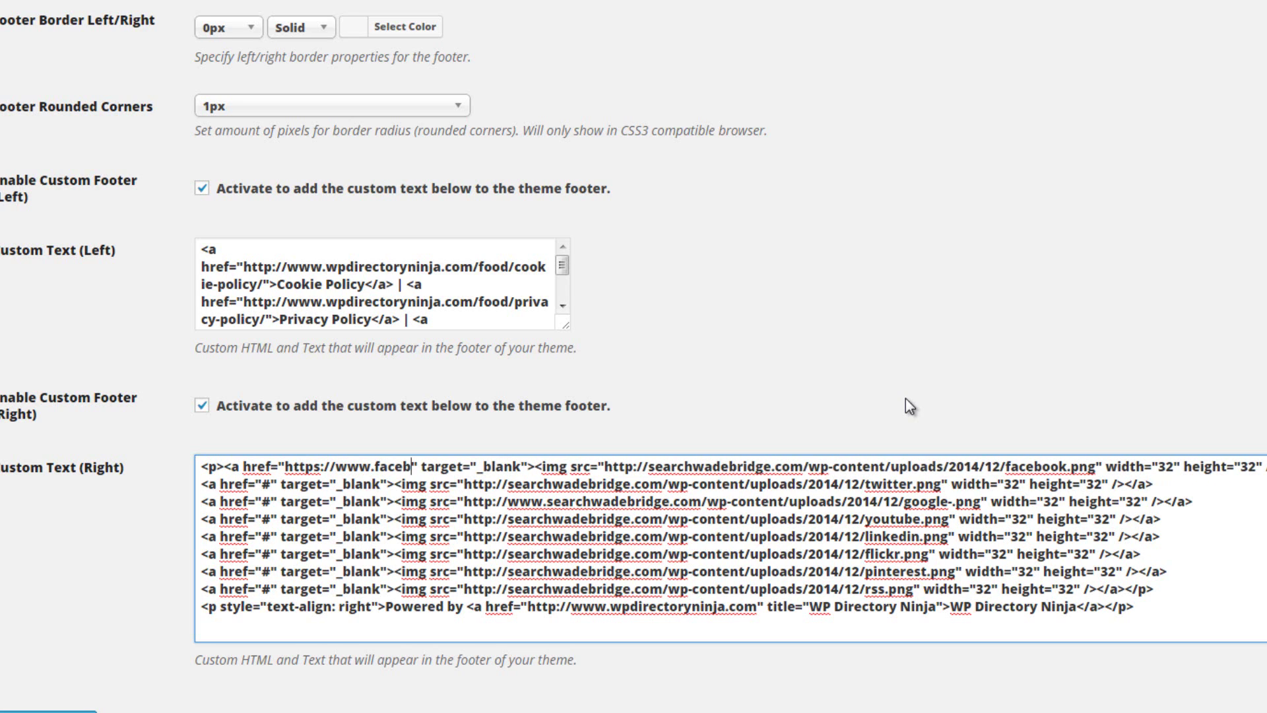
text(ook.com)
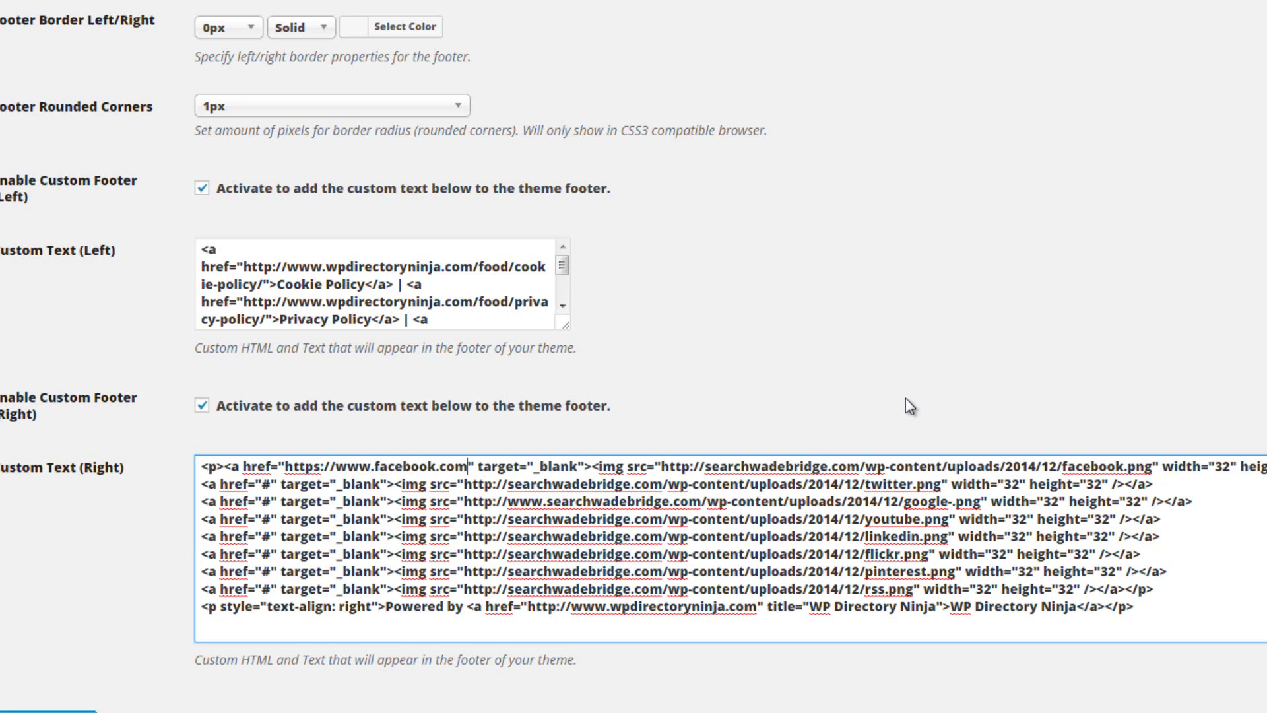
text(/)
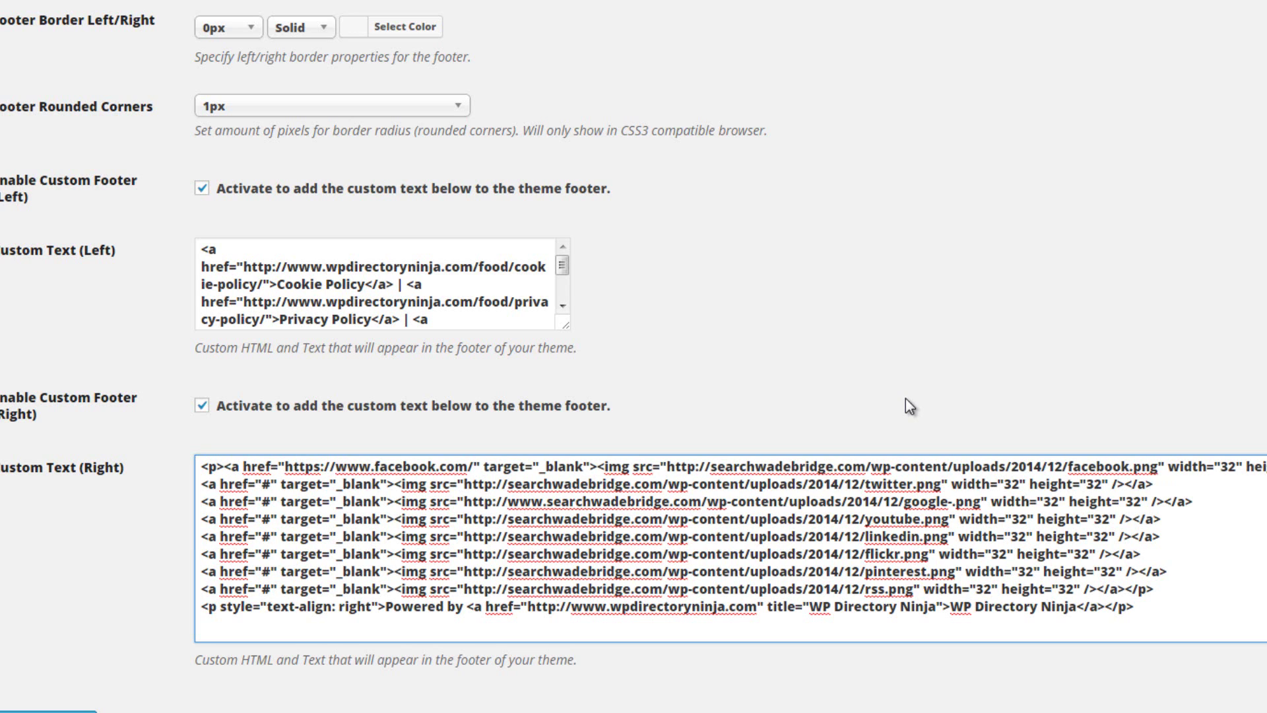
text(NewY)
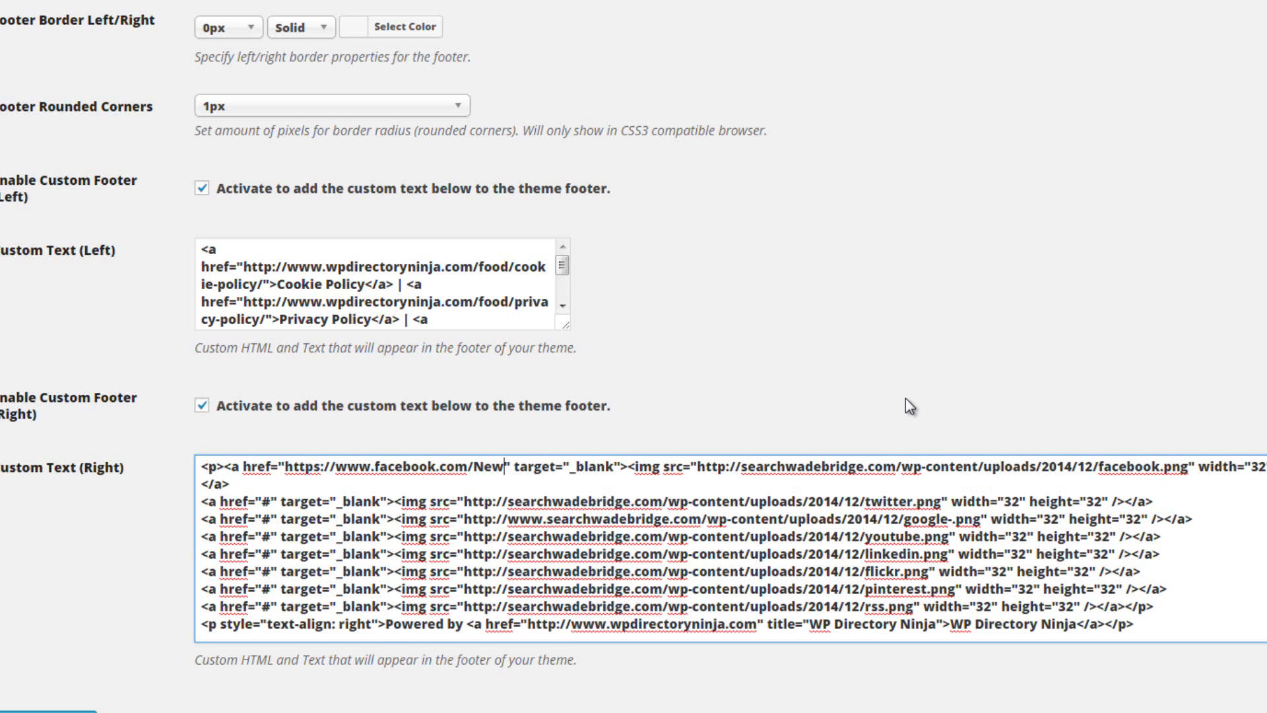
text(orkRes)
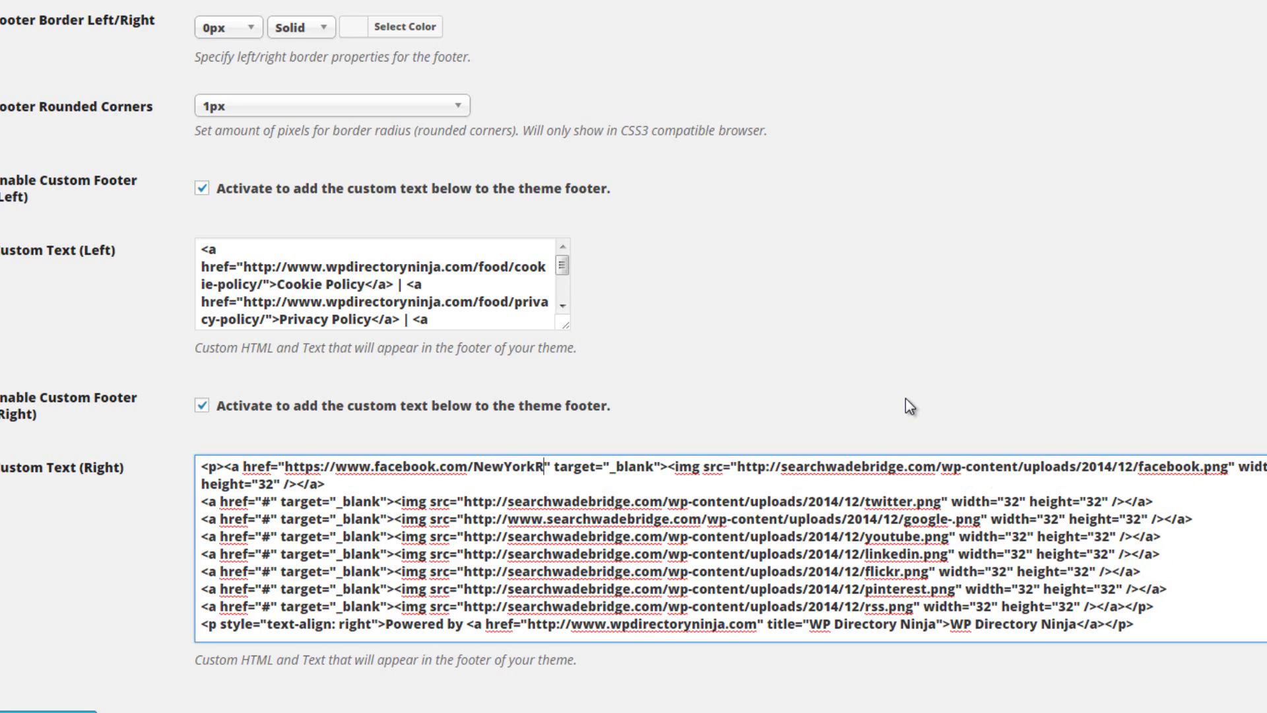
text(taurants)
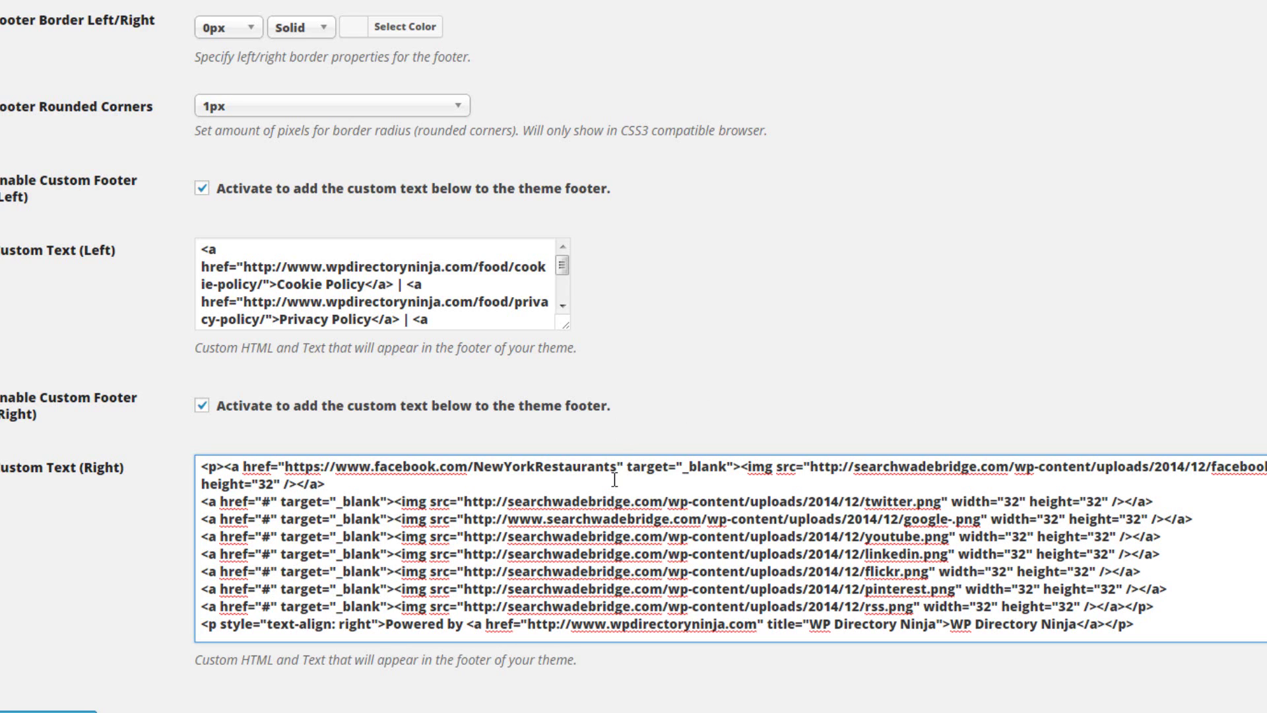
drag(616, 466, 285, 469)
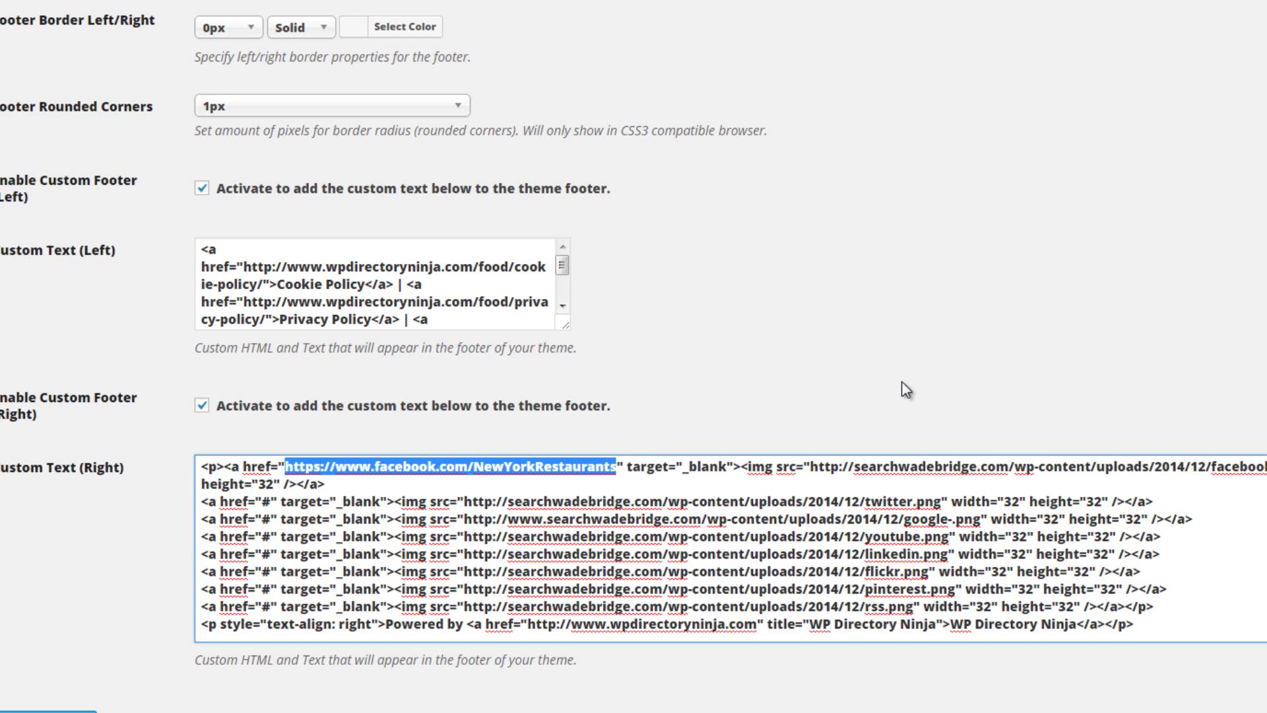
text(#)
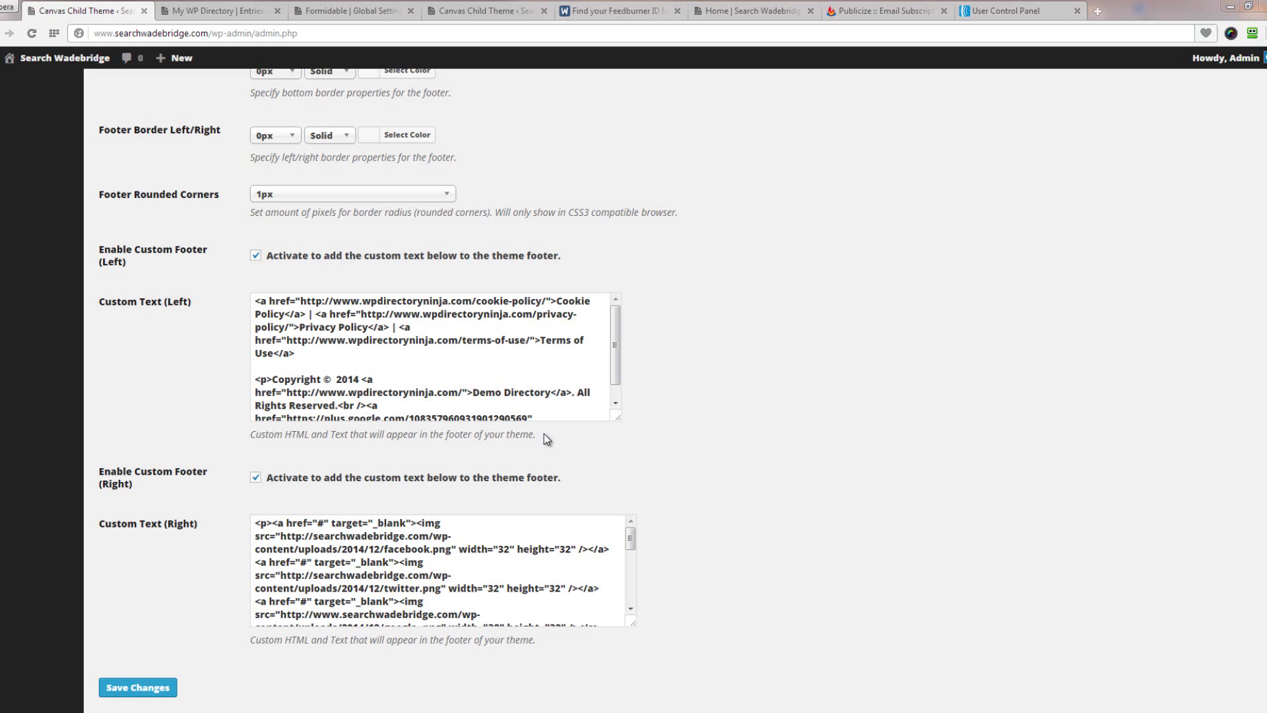
Change the Cookie Policy, Privacy Policy and Terms of Use link domains from wpdirectoryninja to searchwadebridge
drag(618, 418, 838, 468)
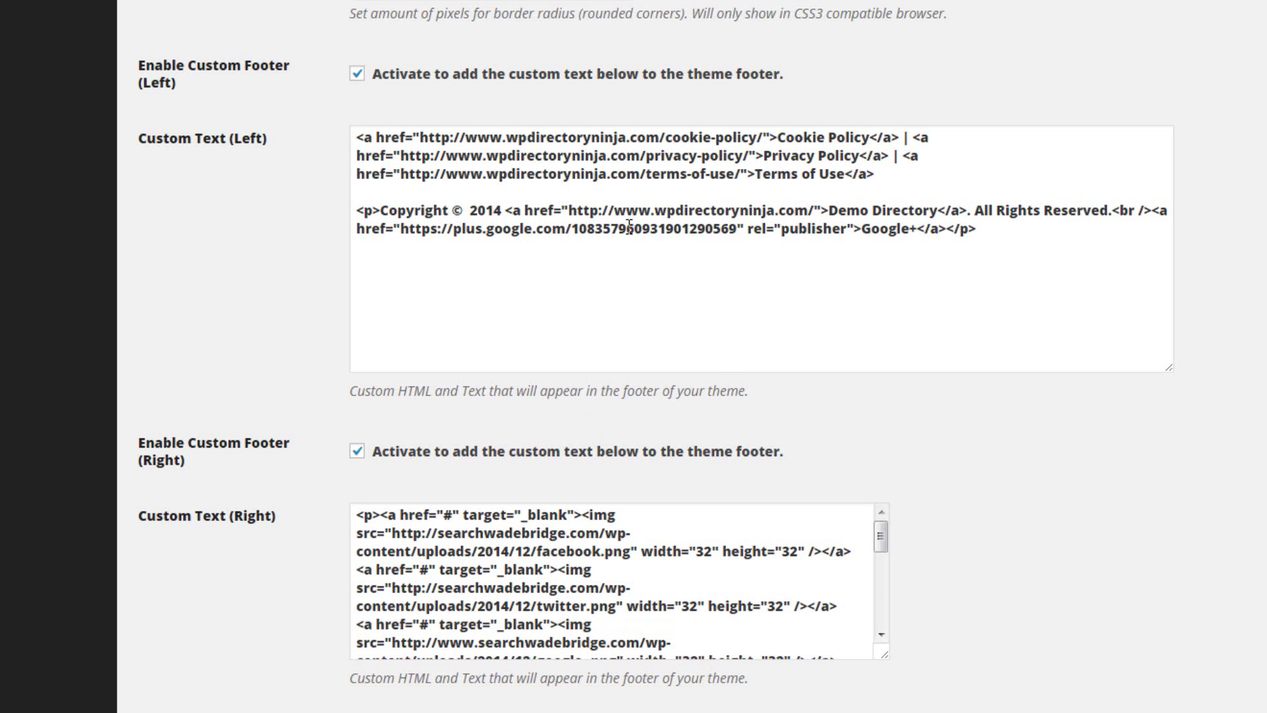
drag(507, 140, 660, 140)
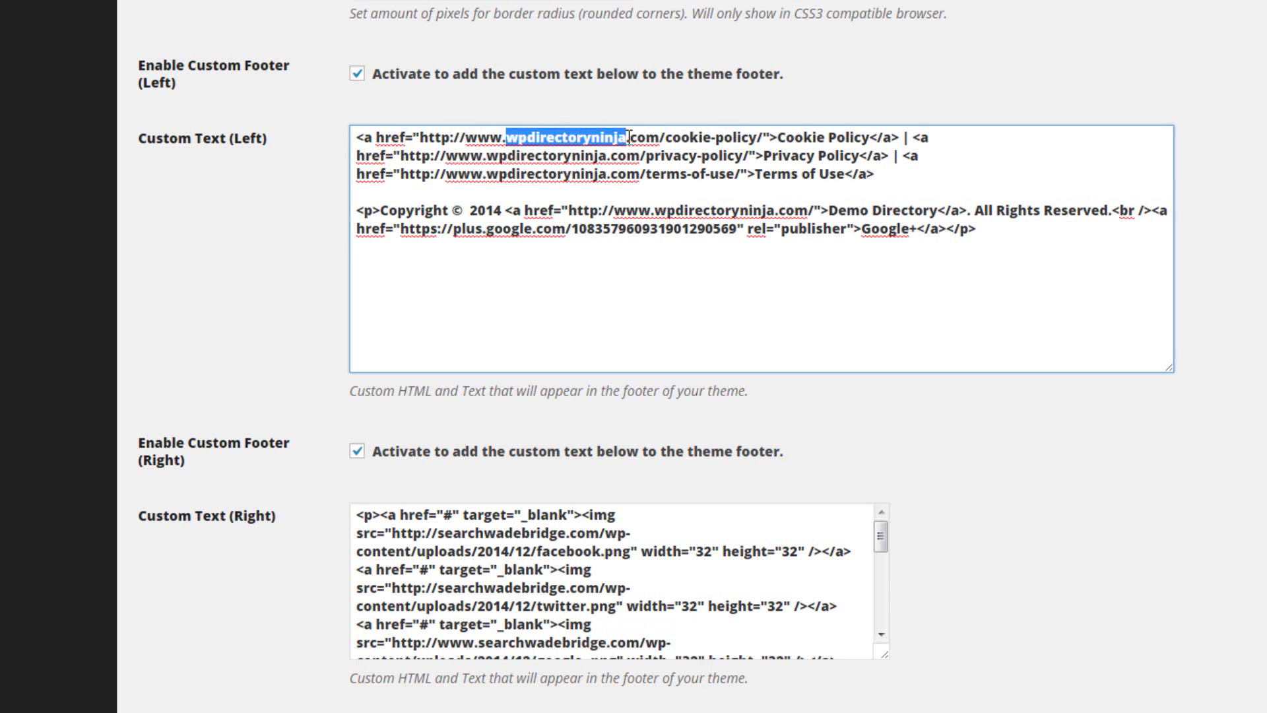
text(search)
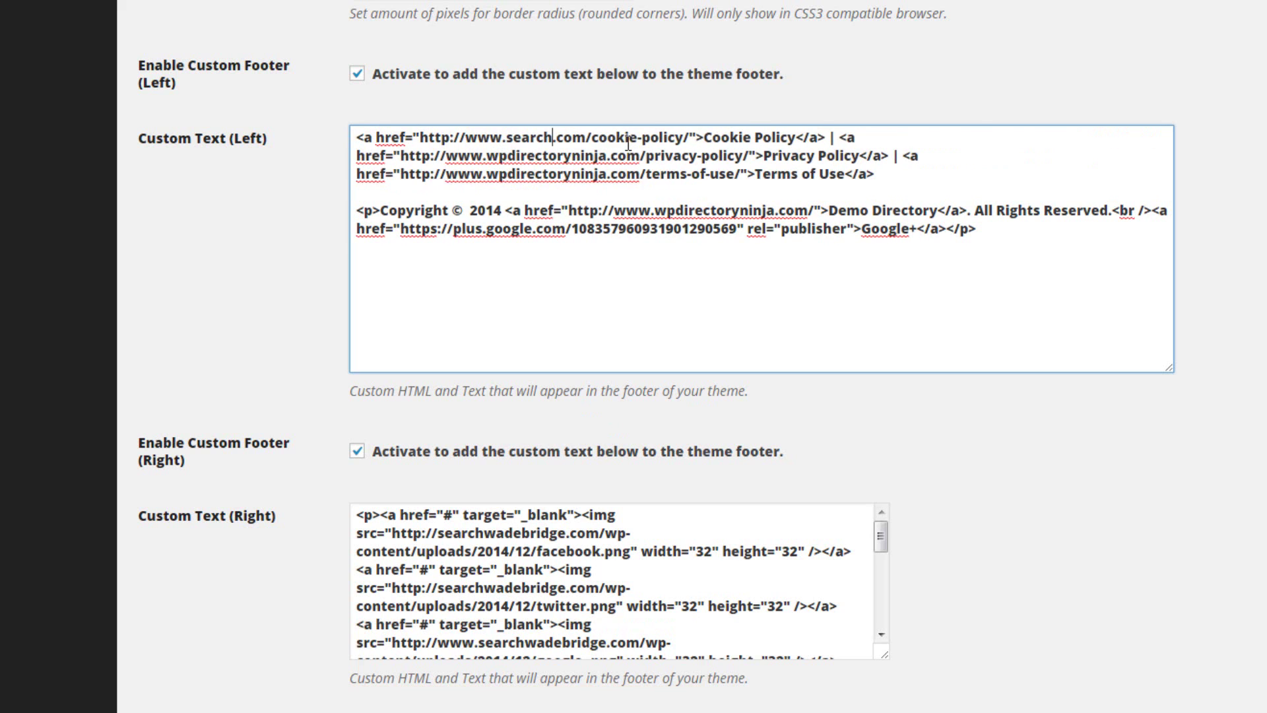
text(wadebridge)
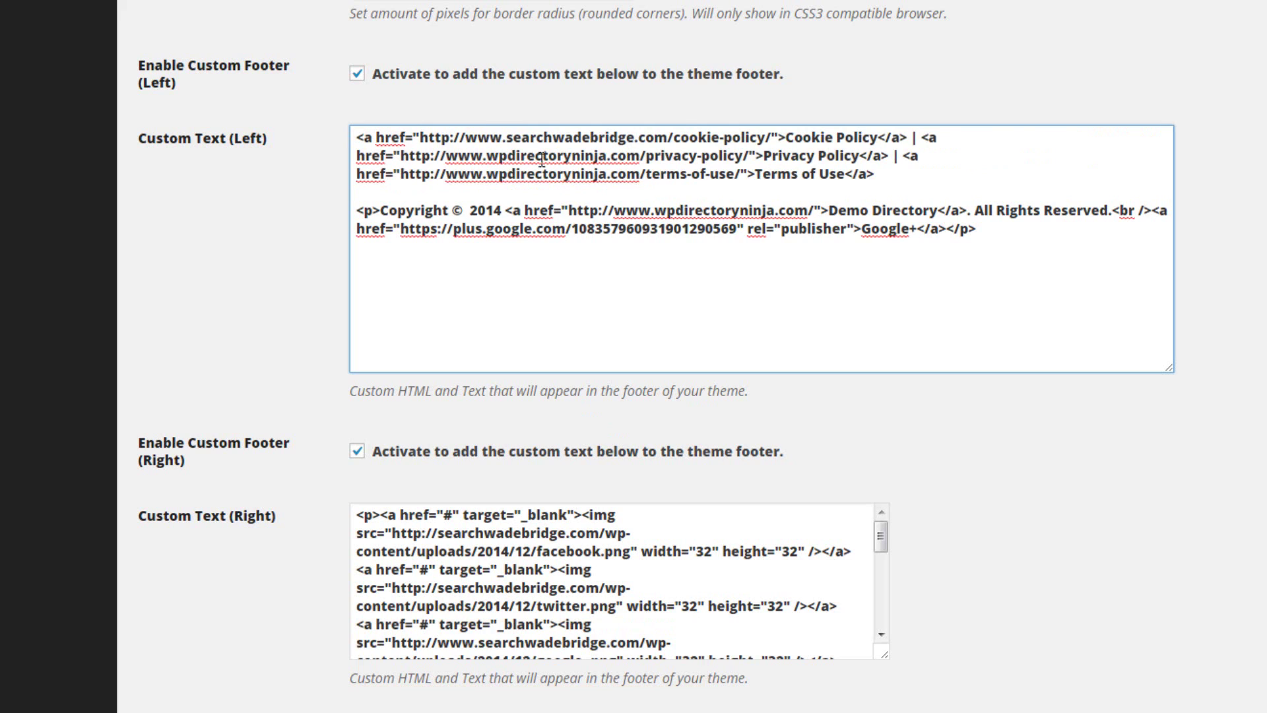
drag(508, 138, 636, 136)
key(ctrl+c)
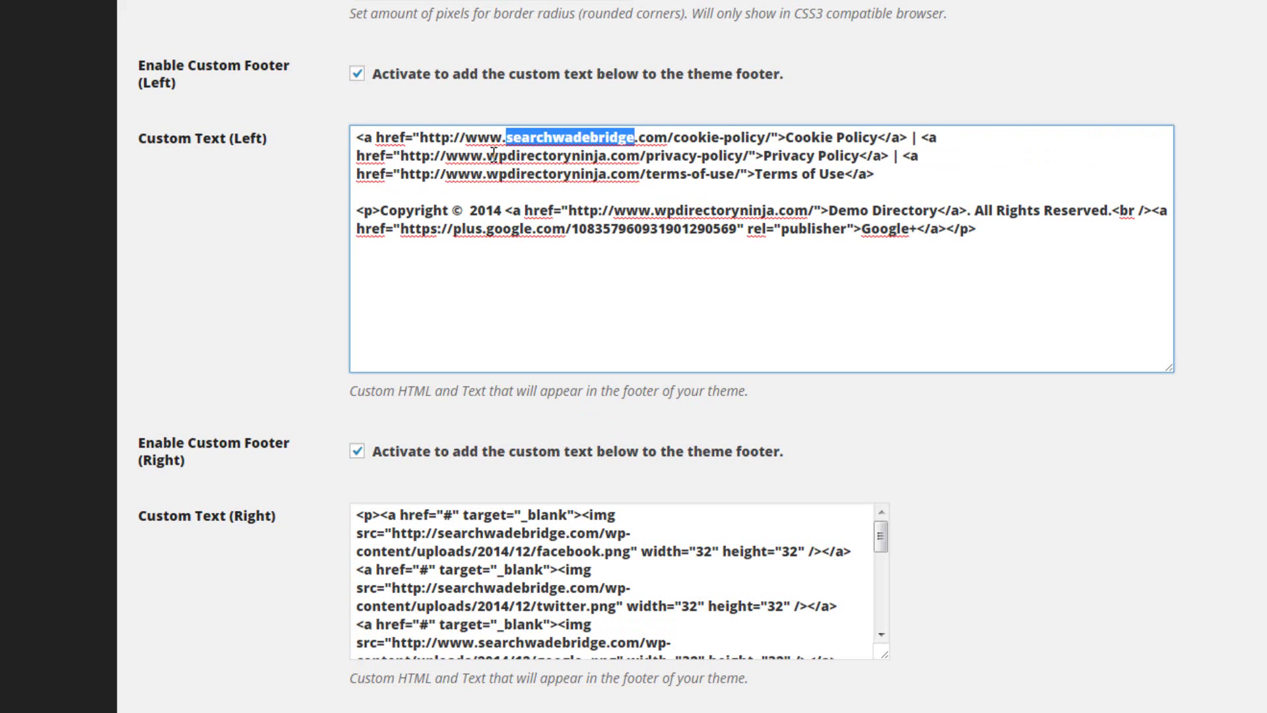
drag(487, 157, 608, 159)
key(ctrl+v)
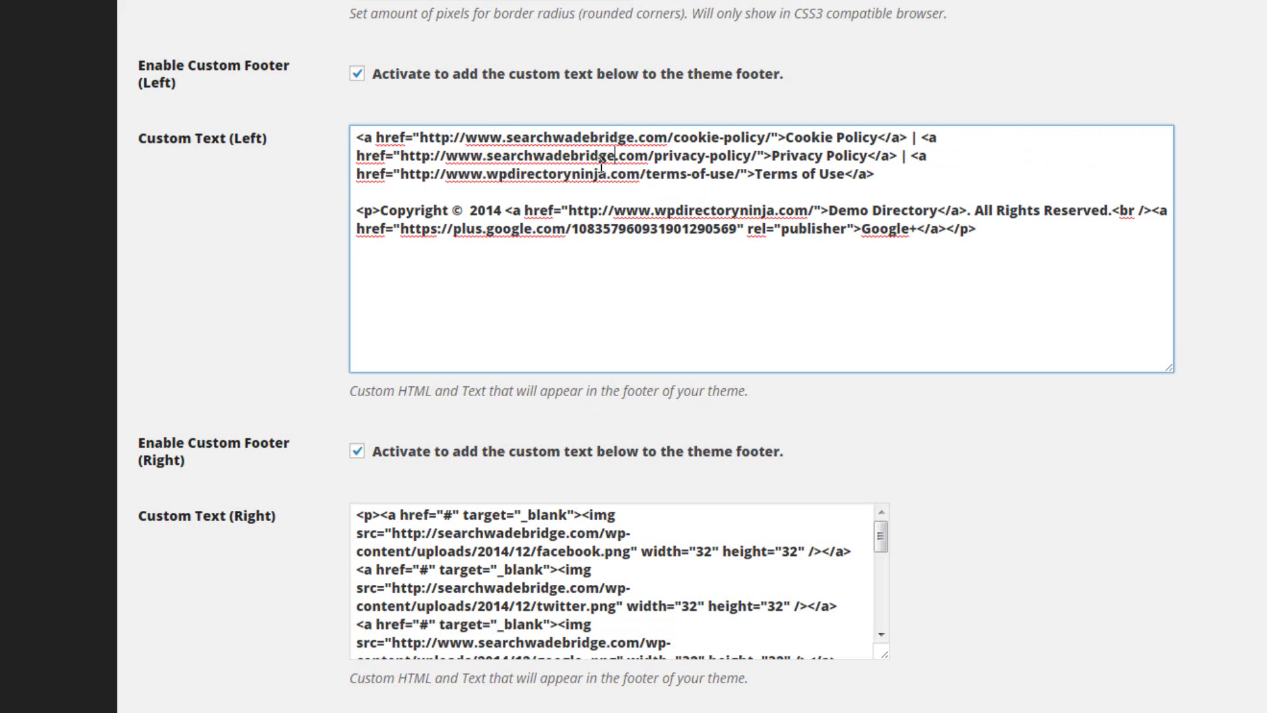
drag(487, 174, 612, 174)
key(ctrl+v)
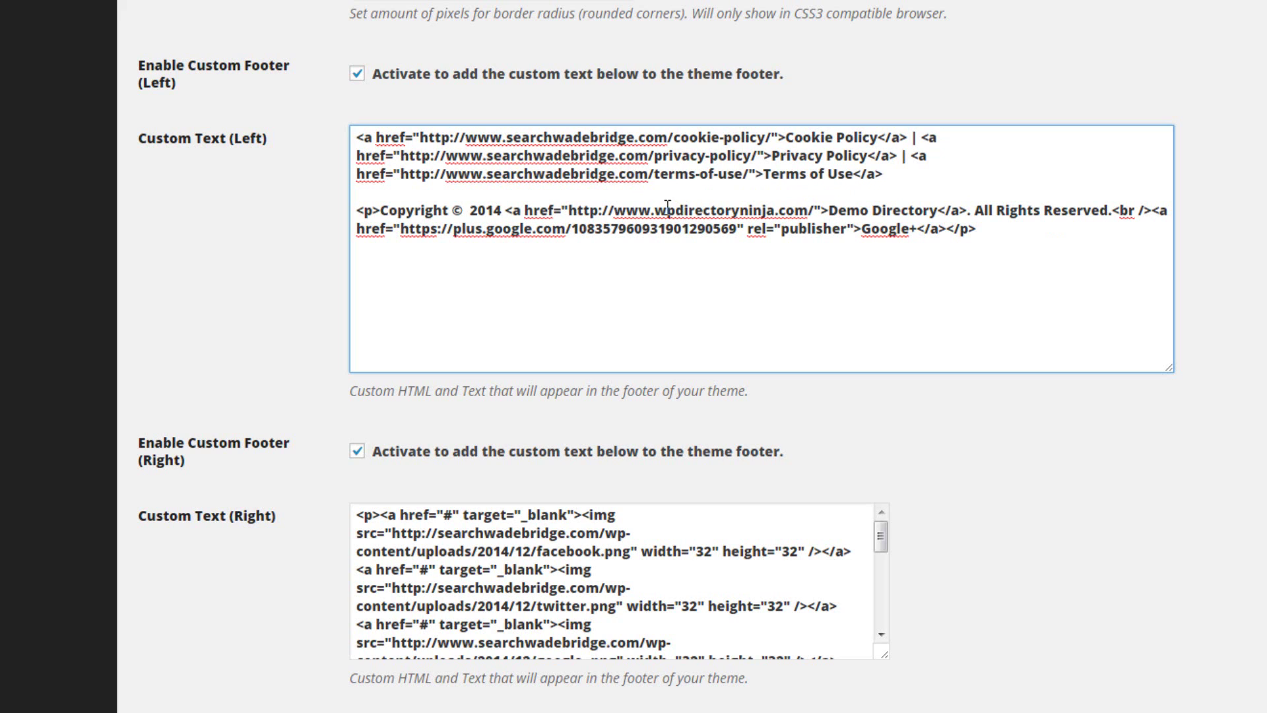
Replace wpdirectoryninja with searchwadebridge in the copyright link's address
drag(655, 210, 743, 212)
drag(742, 212, 775, 212)
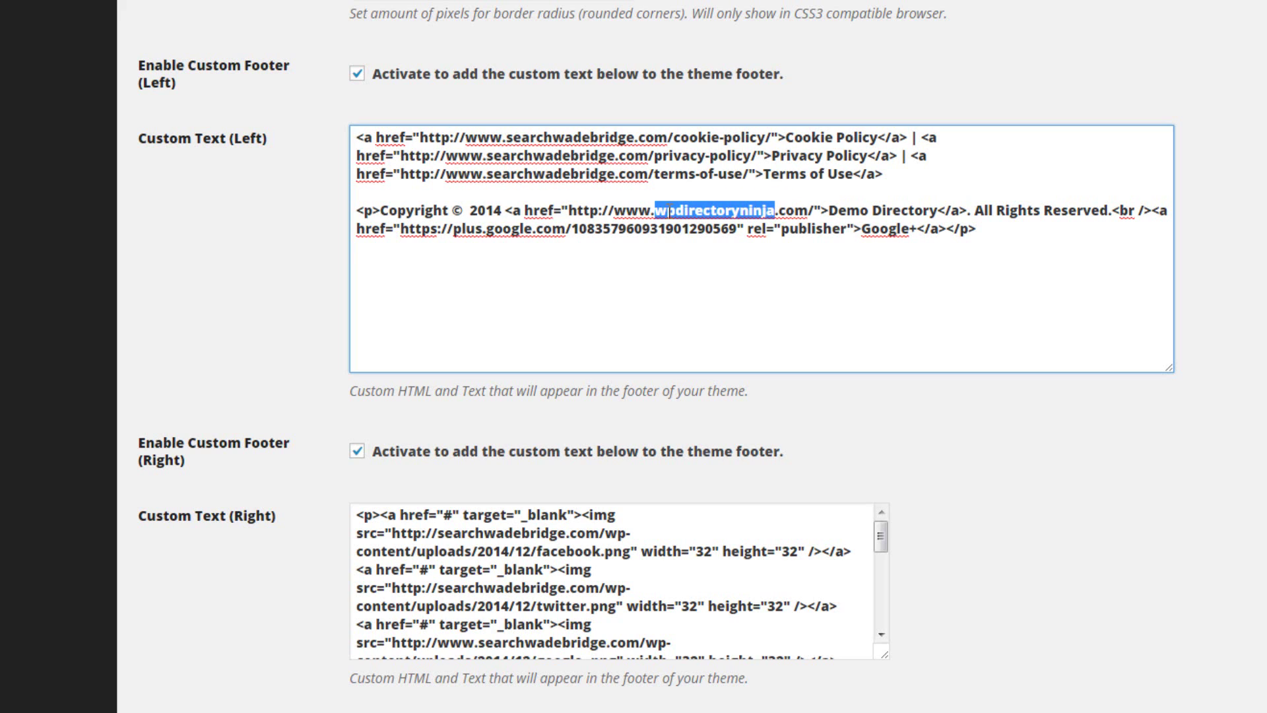
drag(507, 210, 830, 209)
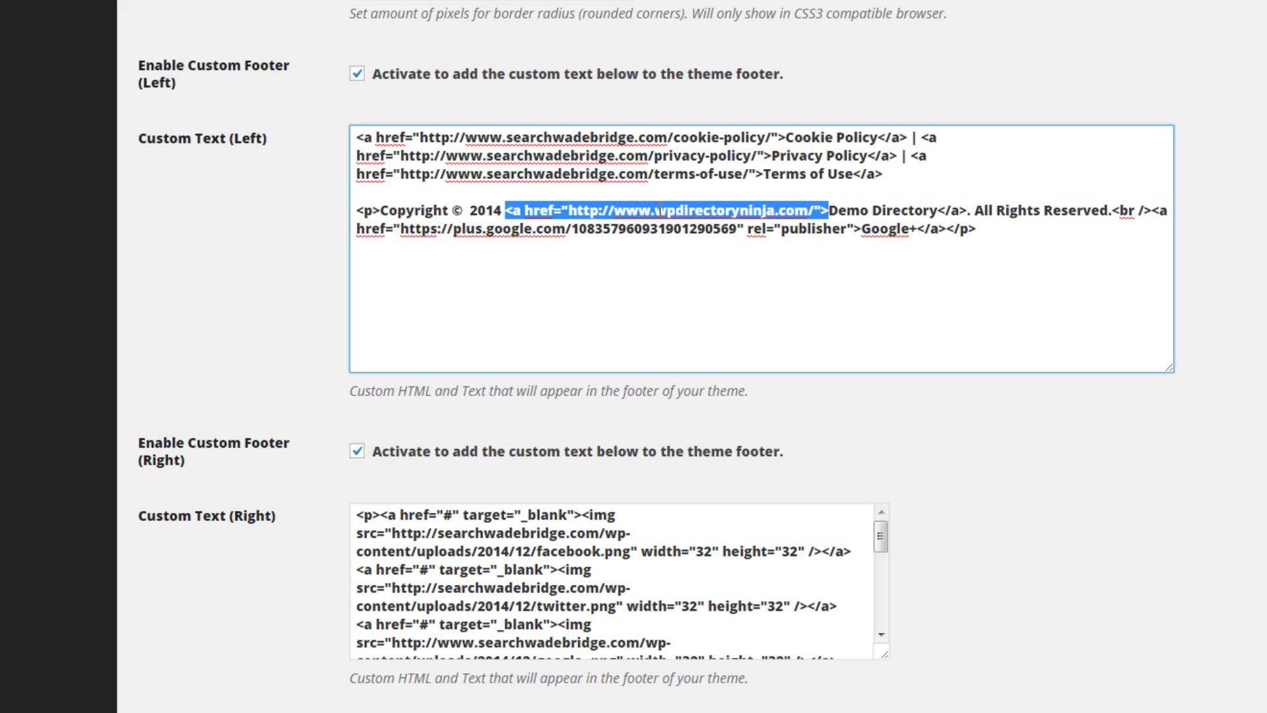
drag(655, 210, 777, 210)
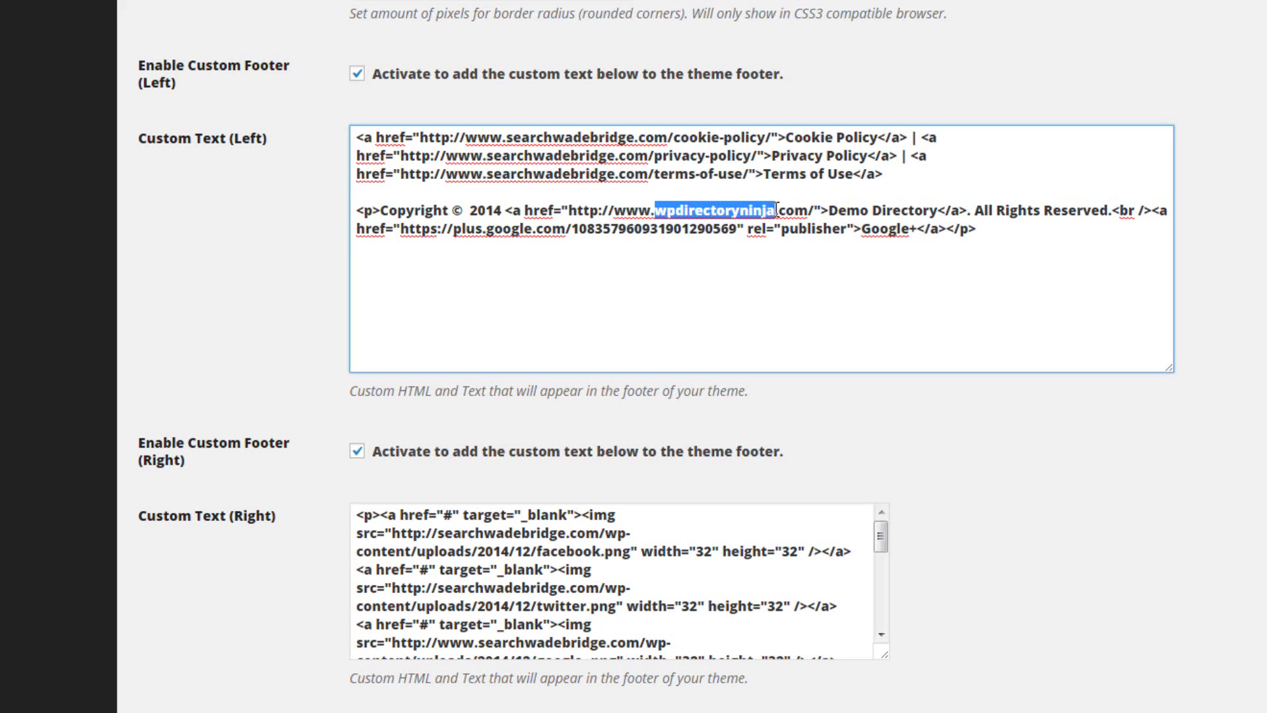
key(ctrl+v)
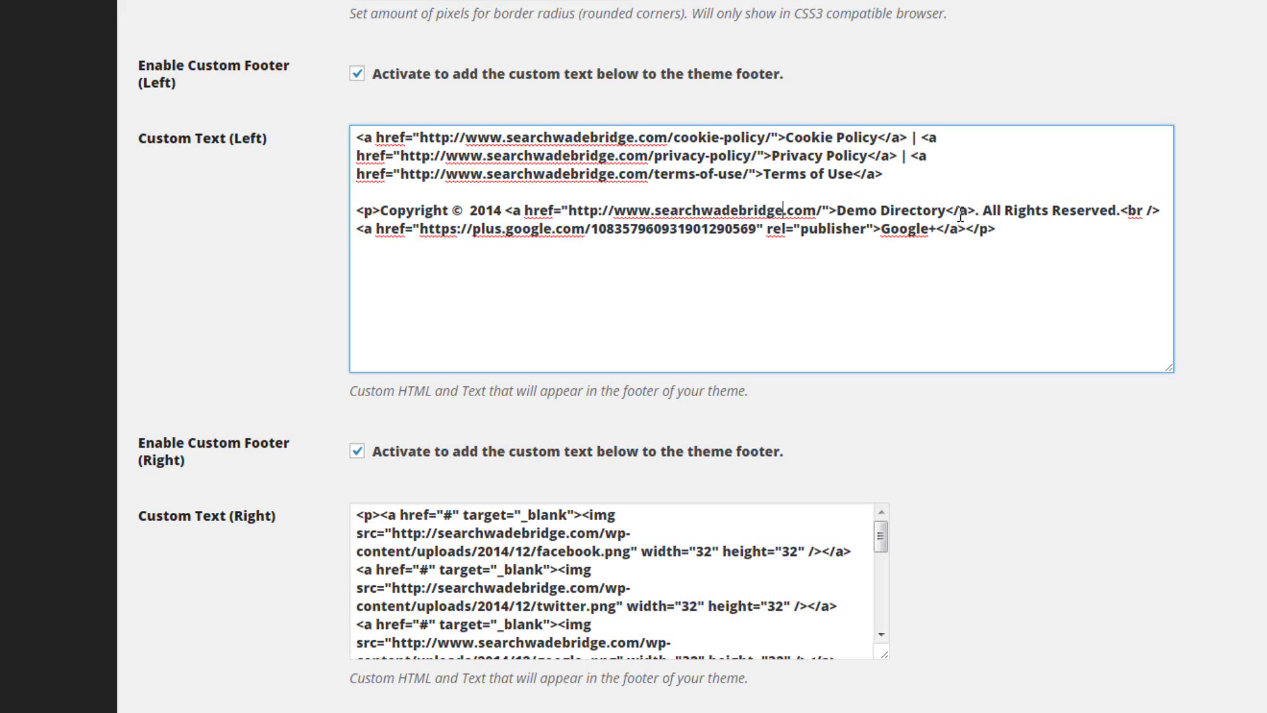
Change the copyright link text from Demo Directory to 'Search Wadebridge'
drag(837, 210, 946, 210)
text(Search Wa)
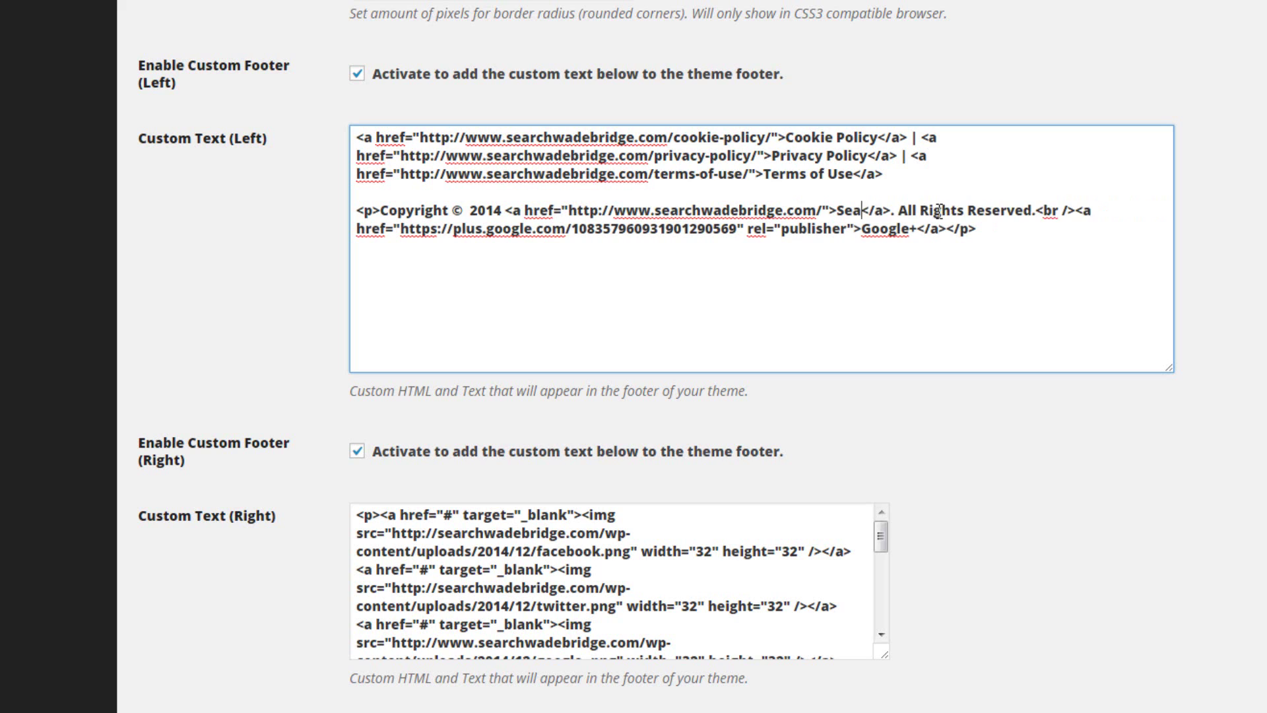
text(debridge)
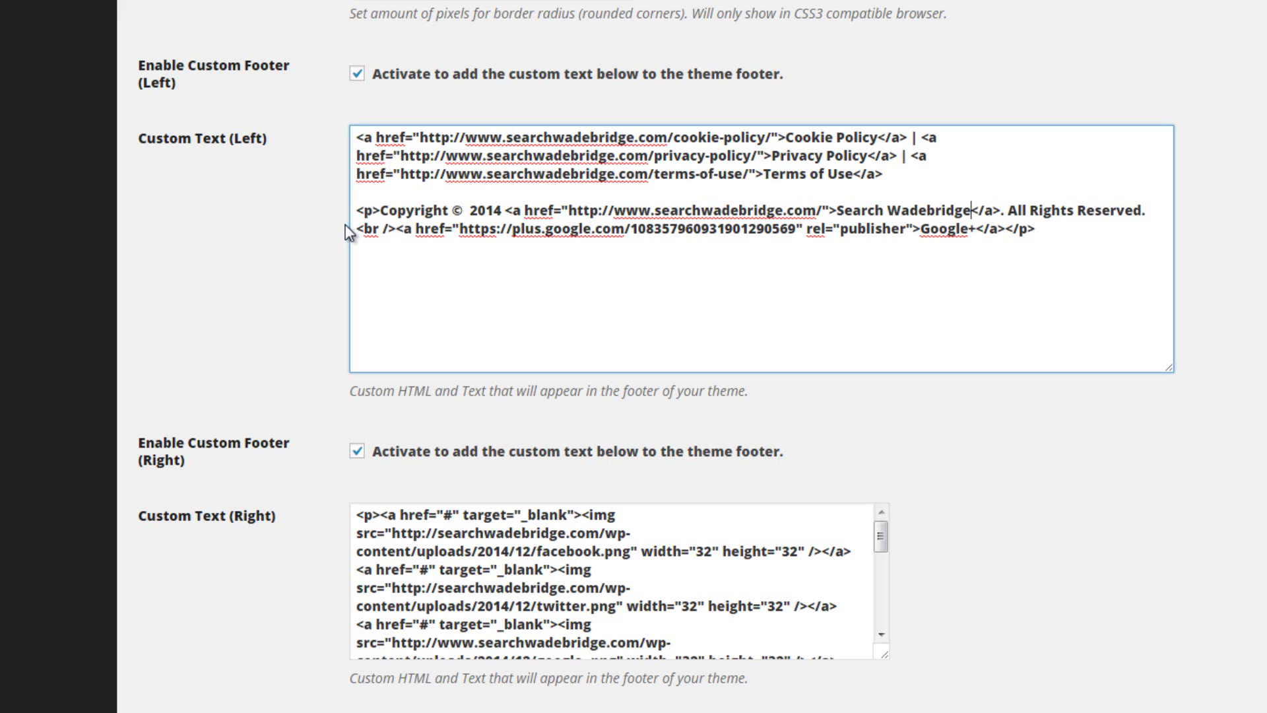
drag(358, 229, 1005, 231)
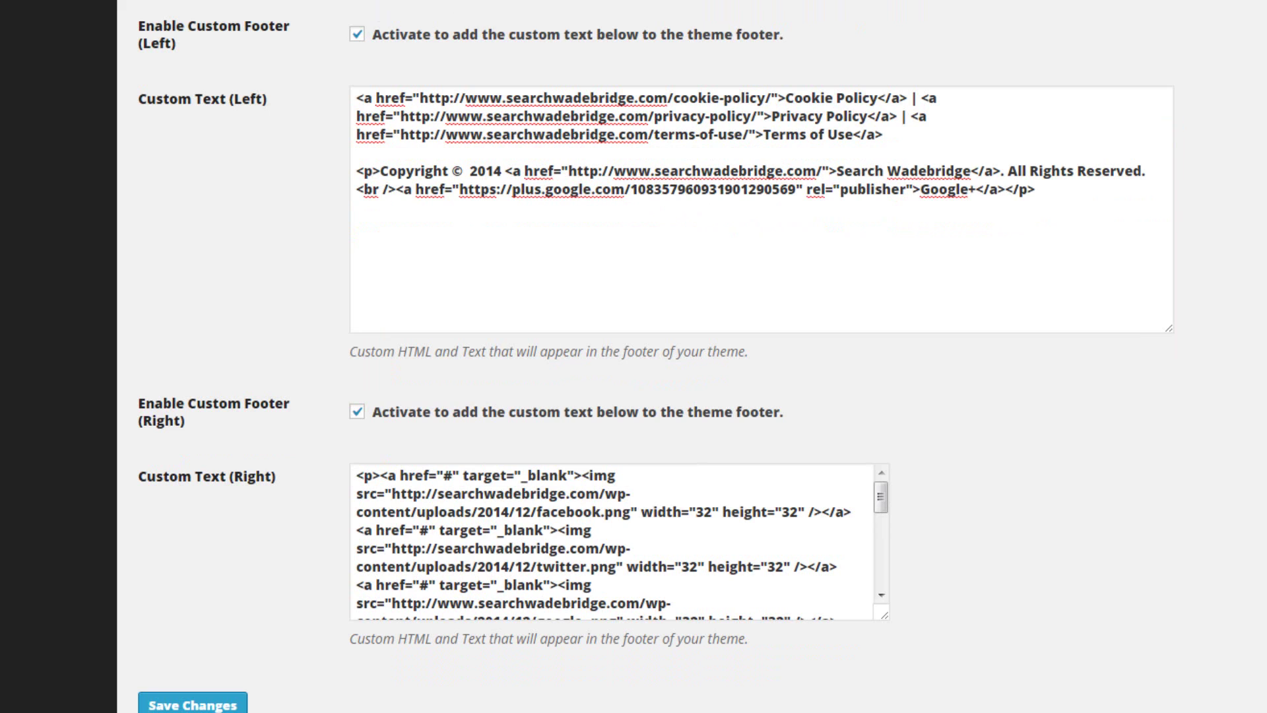
scroll(288, 537, down, 2)
Save the updated Header & Footer custom text and review the saved settings
click(192, 620)
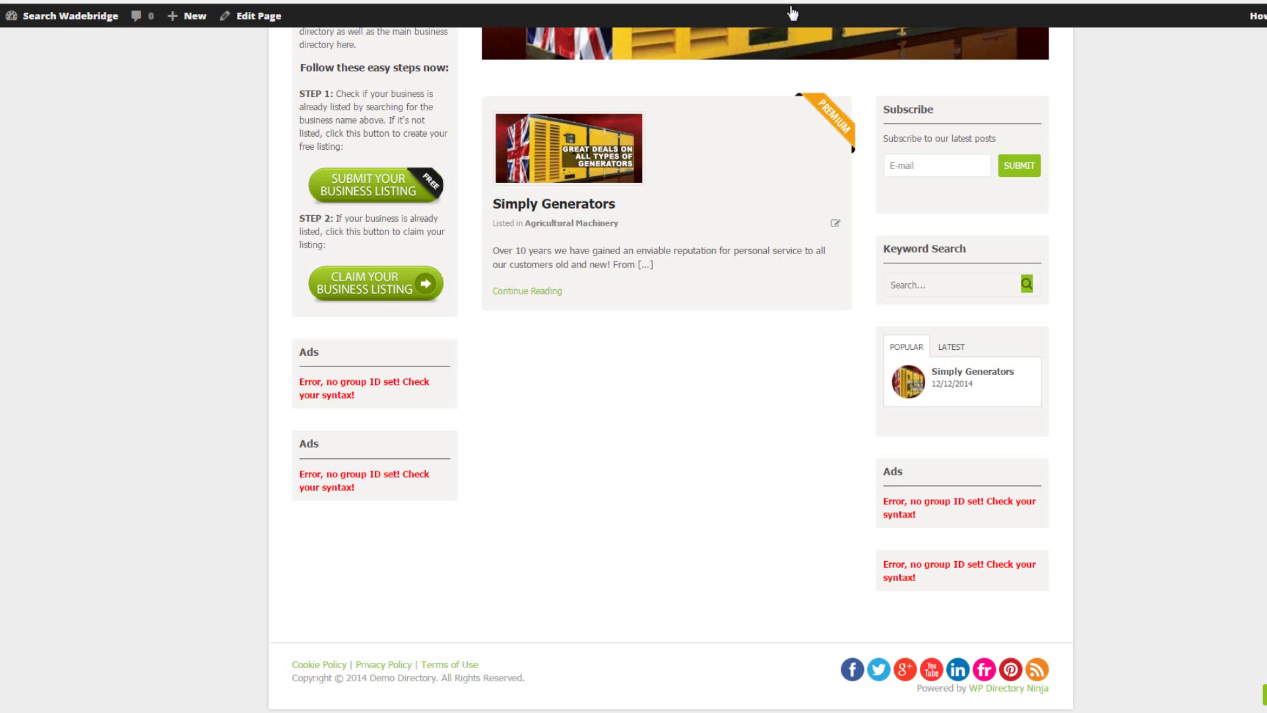
scroll(758, 351, up, 1)
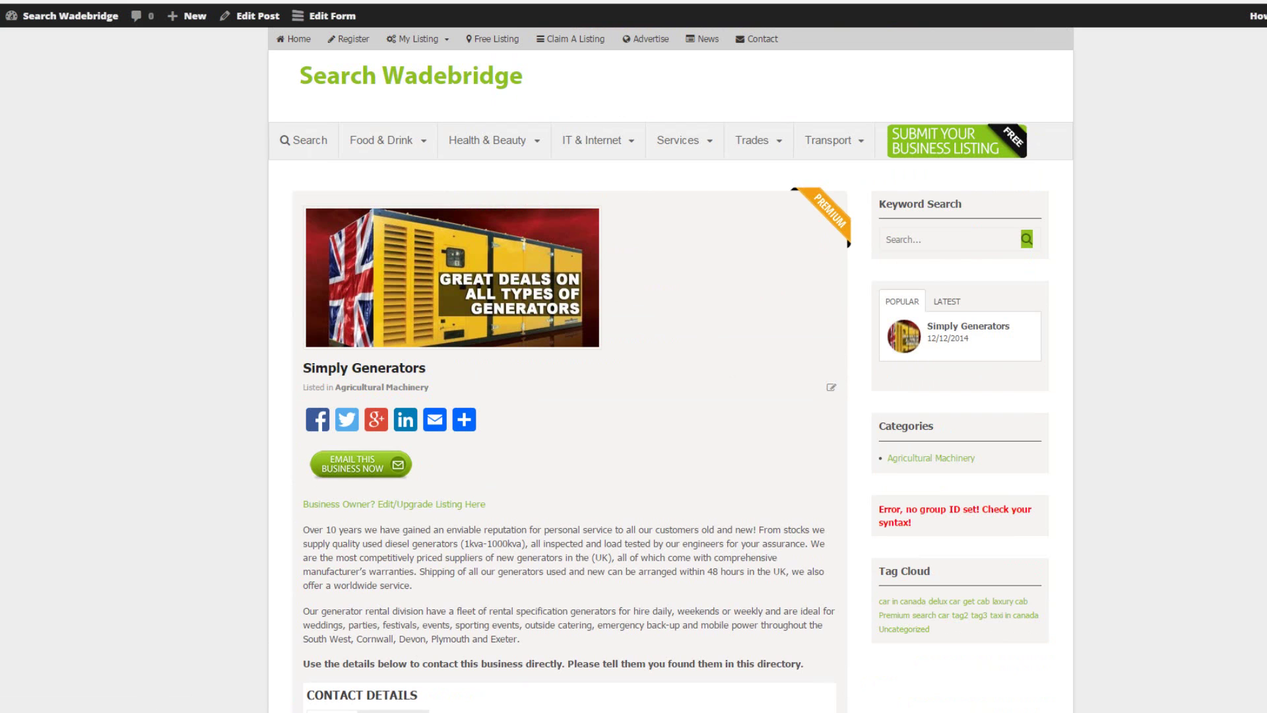
scroll(670, 370, down, 10)
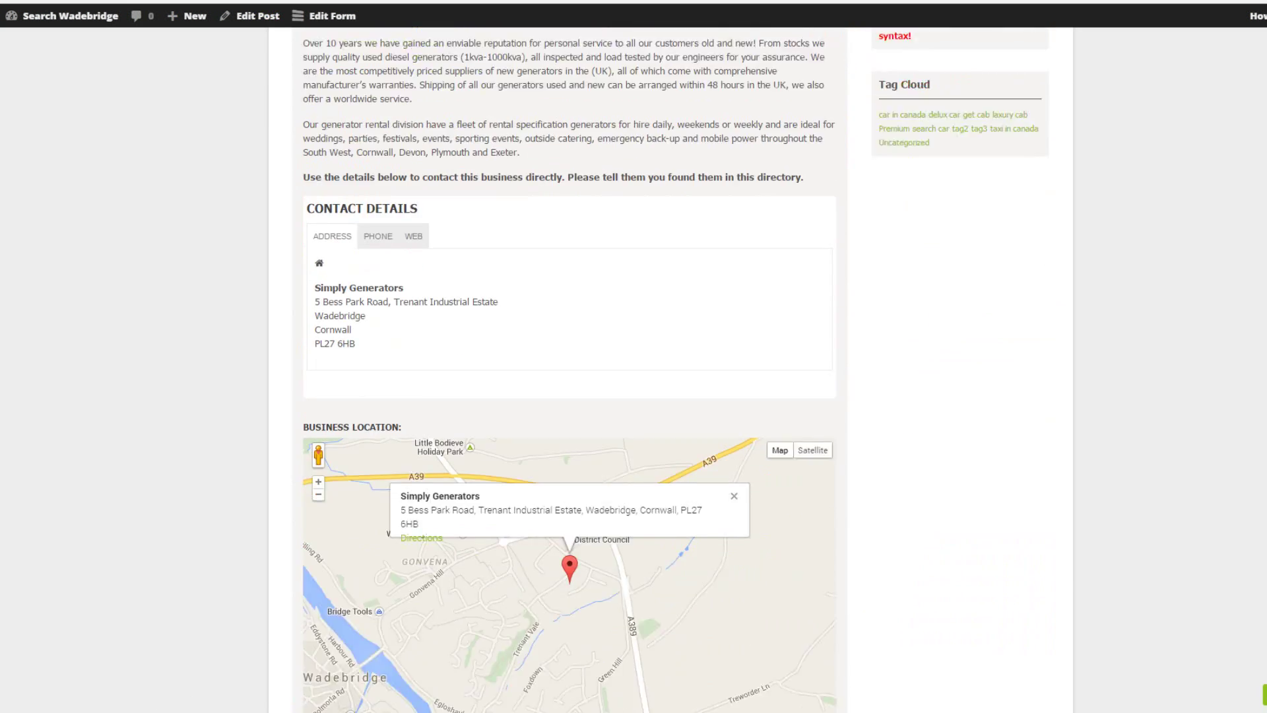
scroll(670, 369, down, 15)
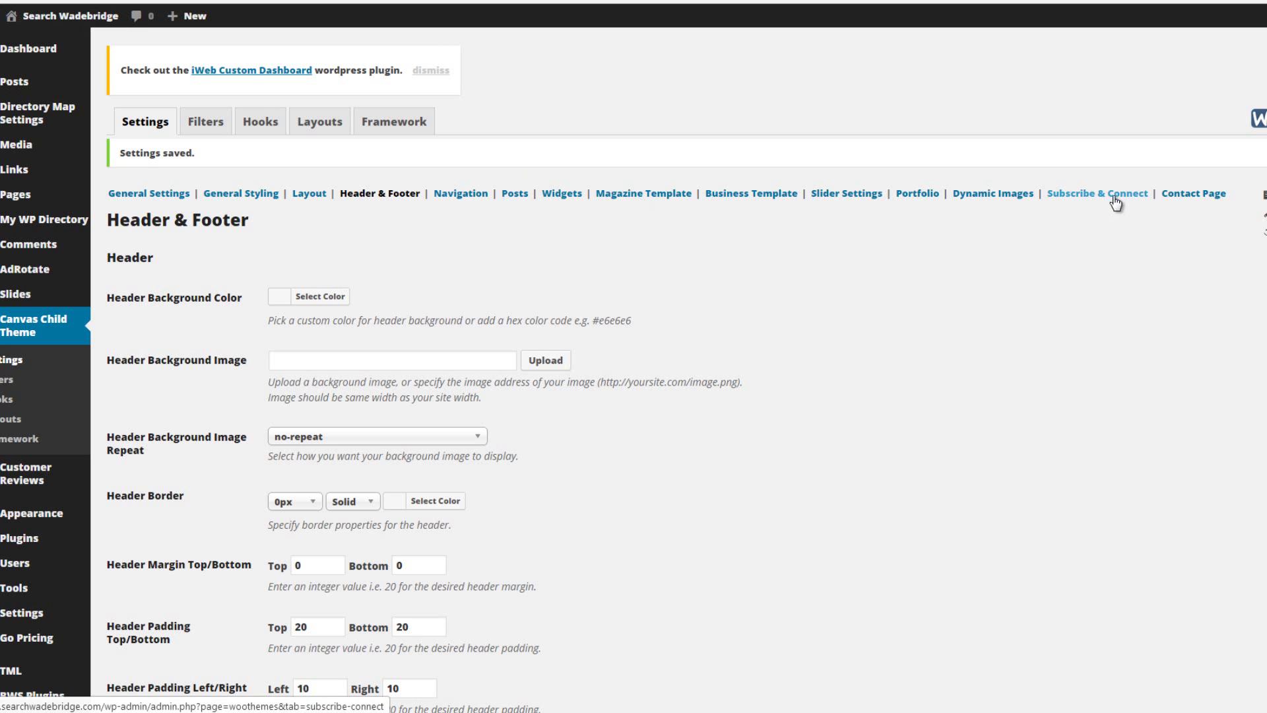
Open Subscribe & Connect, scroll to the Connect social URLs, and compare with the live site's icons
click(1106, 198)
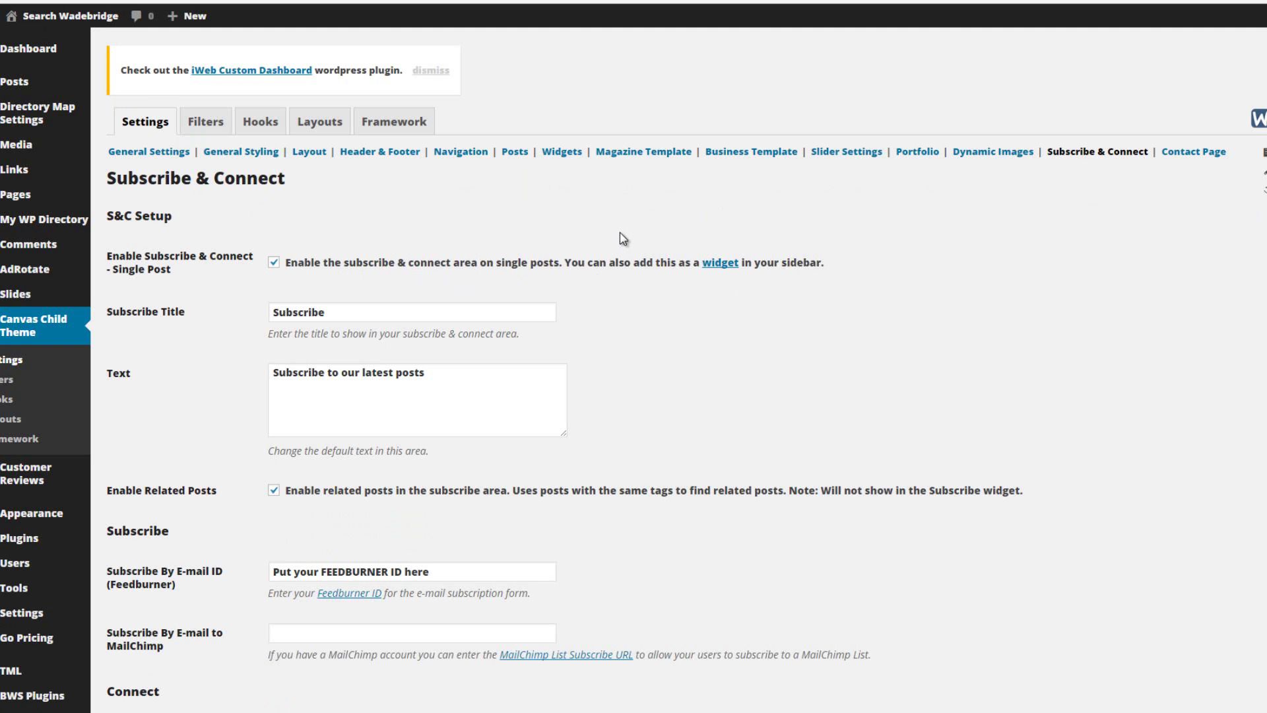
scroll(624, 239, down, 3)
scroll(633, 244, down, 2)
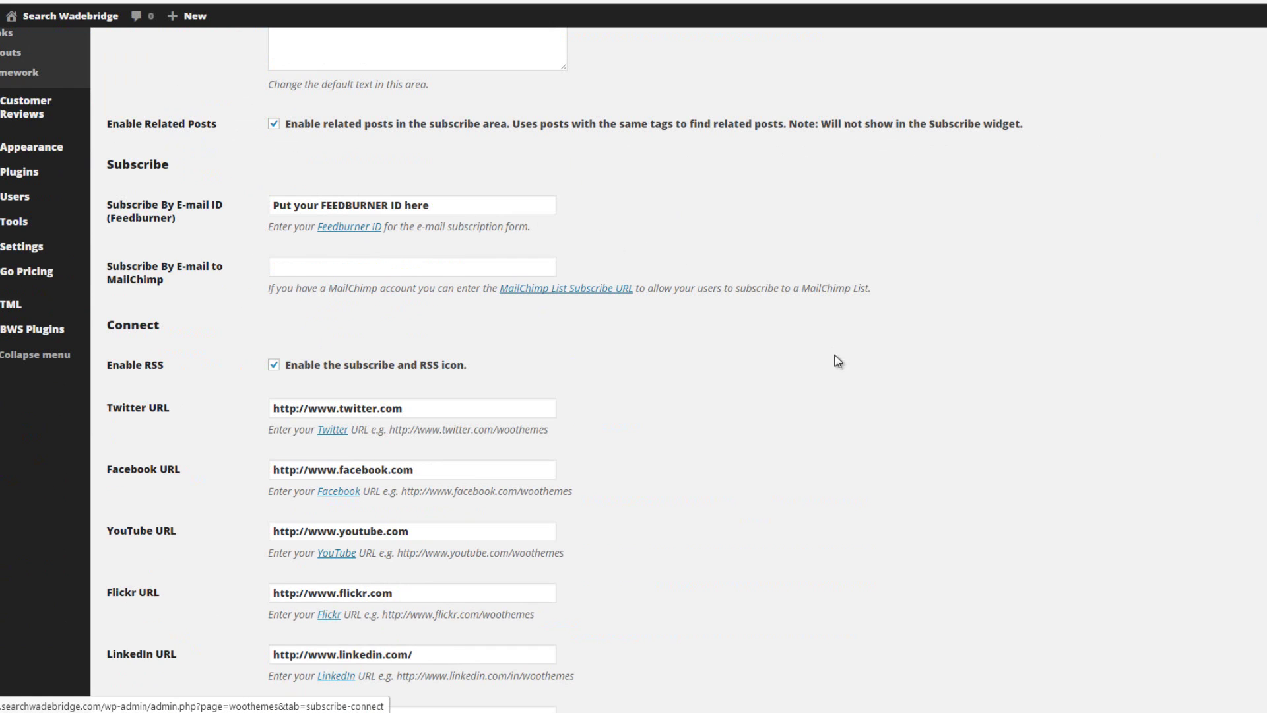
scroll(818, 370, down, 3)
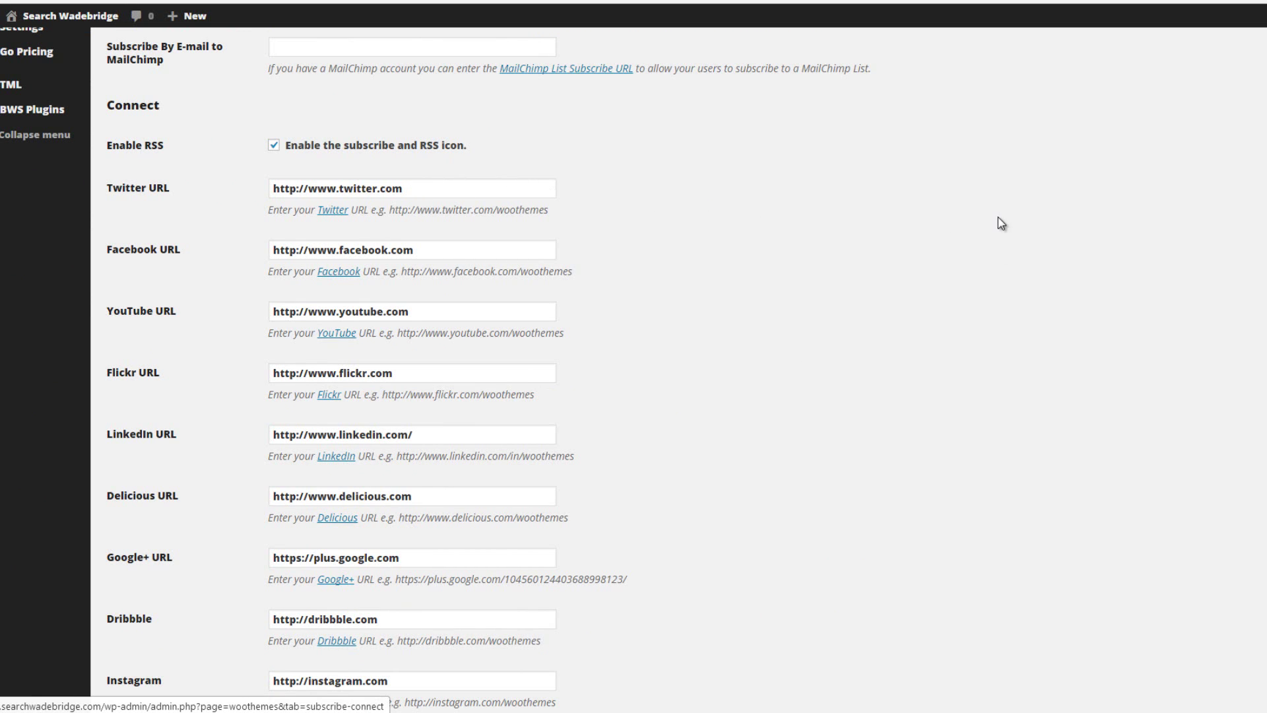
mouse_move(963, 712)
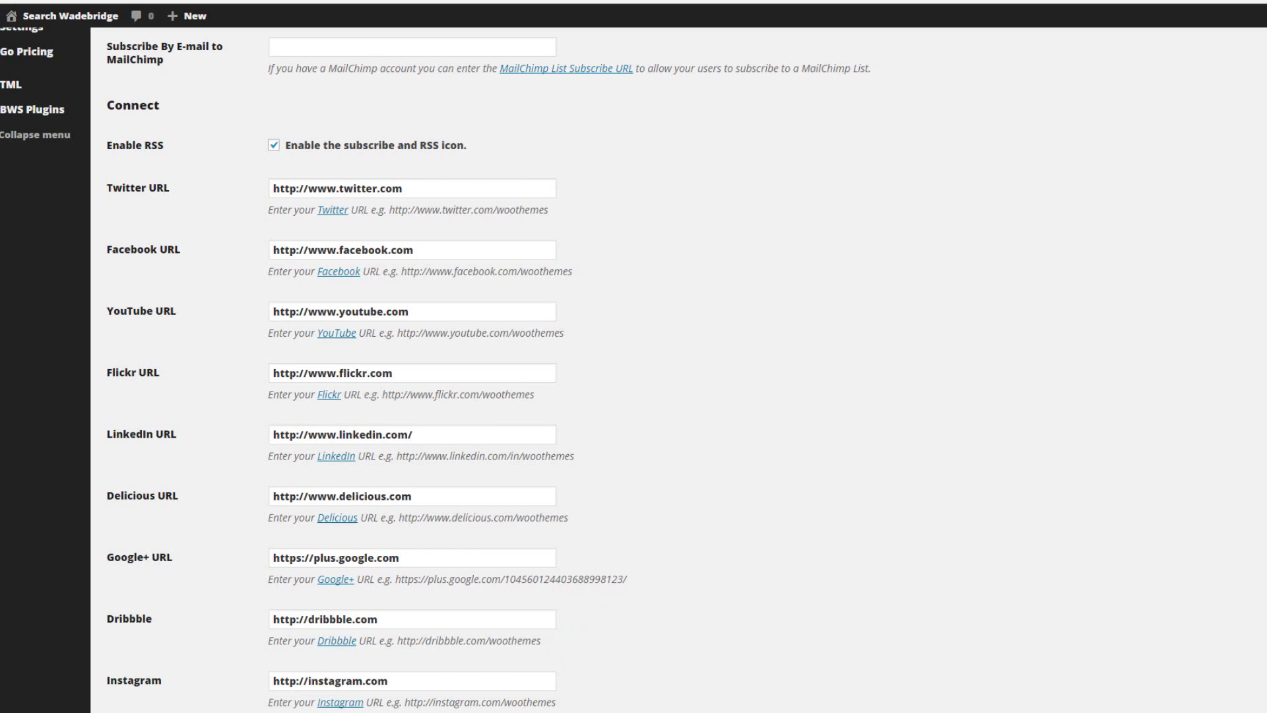
key(ctrl+Tab)
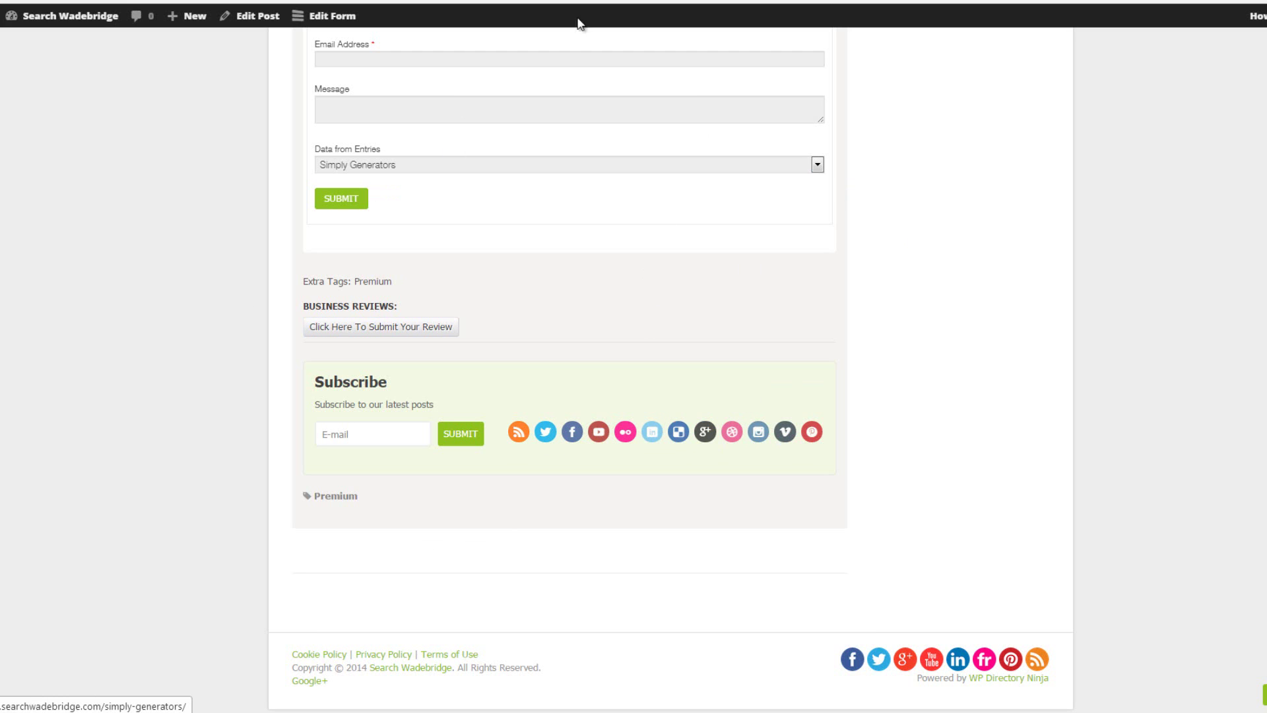
key(ctrl+shift+Tab)
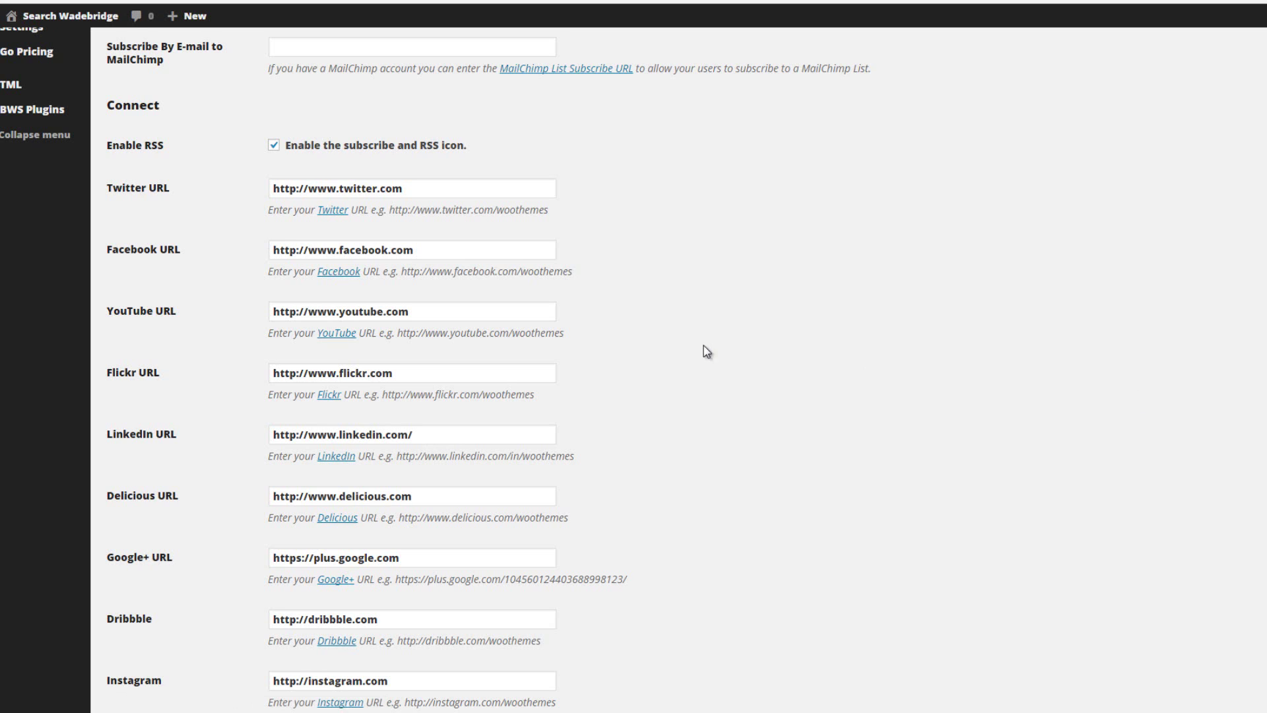
Replace the default Twitter, Facebook and Google+ addresses with the site's own profile URLs
click(171, 191)
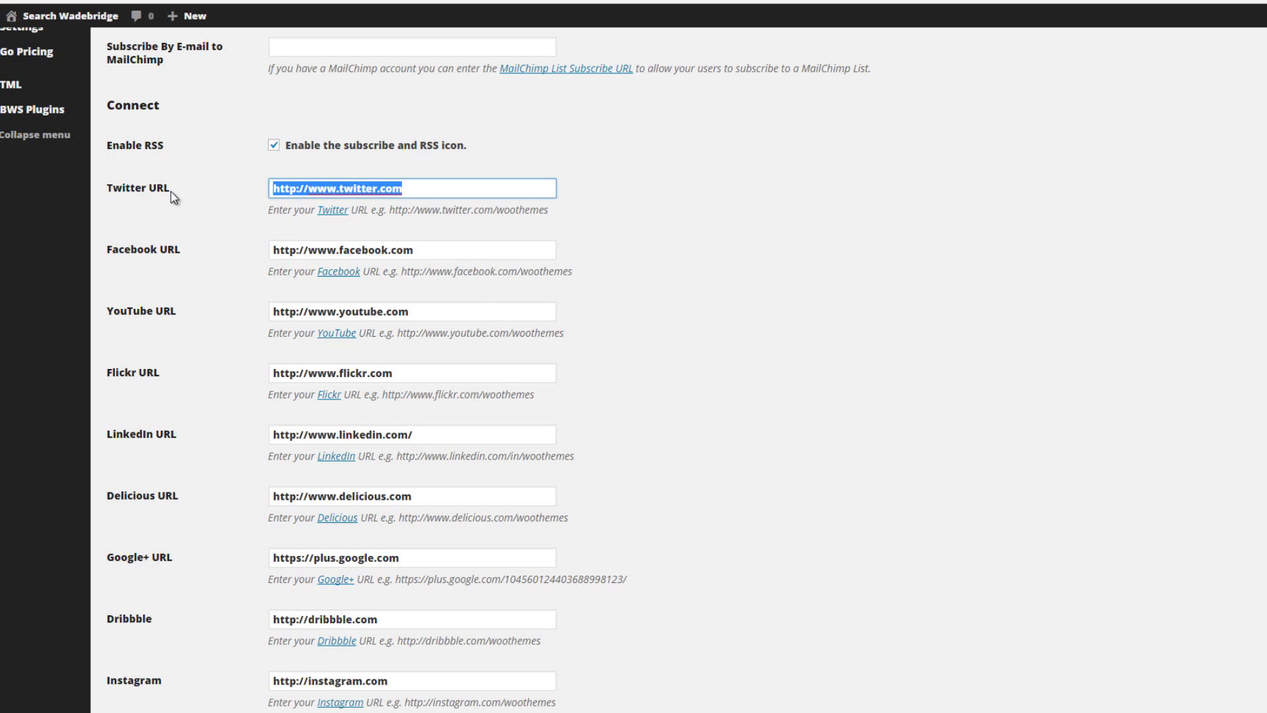
text(https://twitter.com/LocalWadebridge)
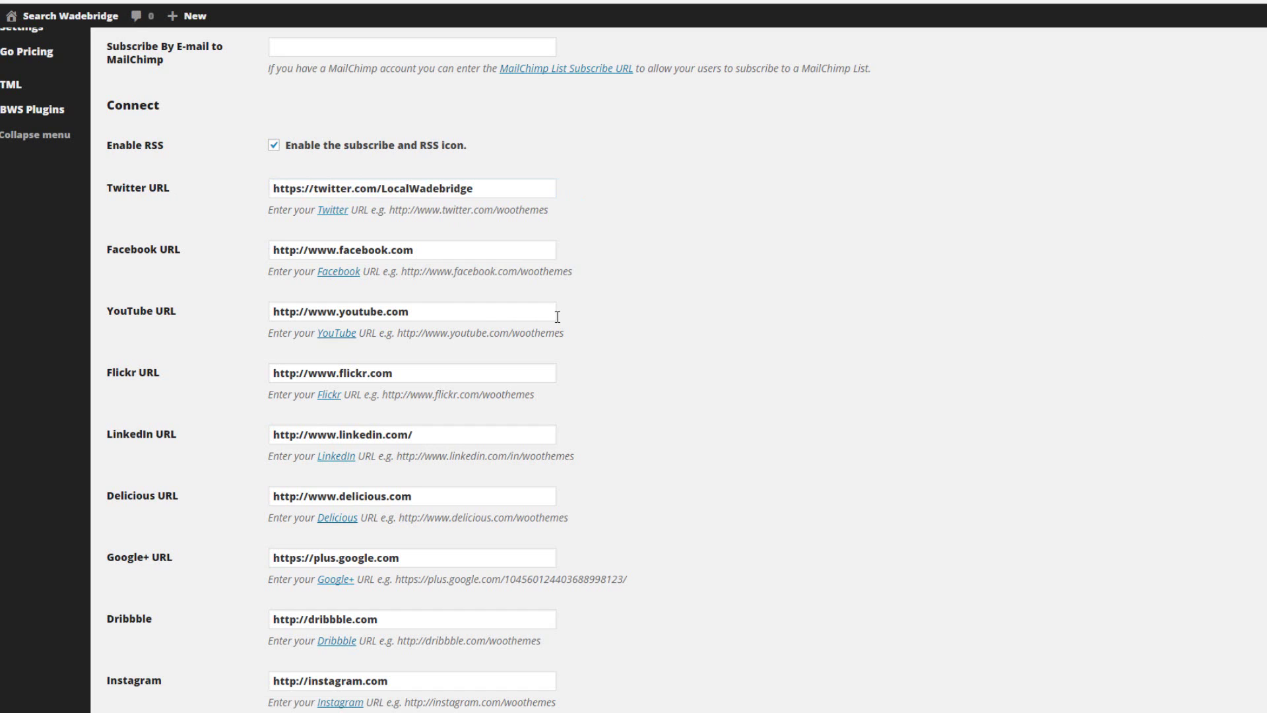
triple_click(279, 254)
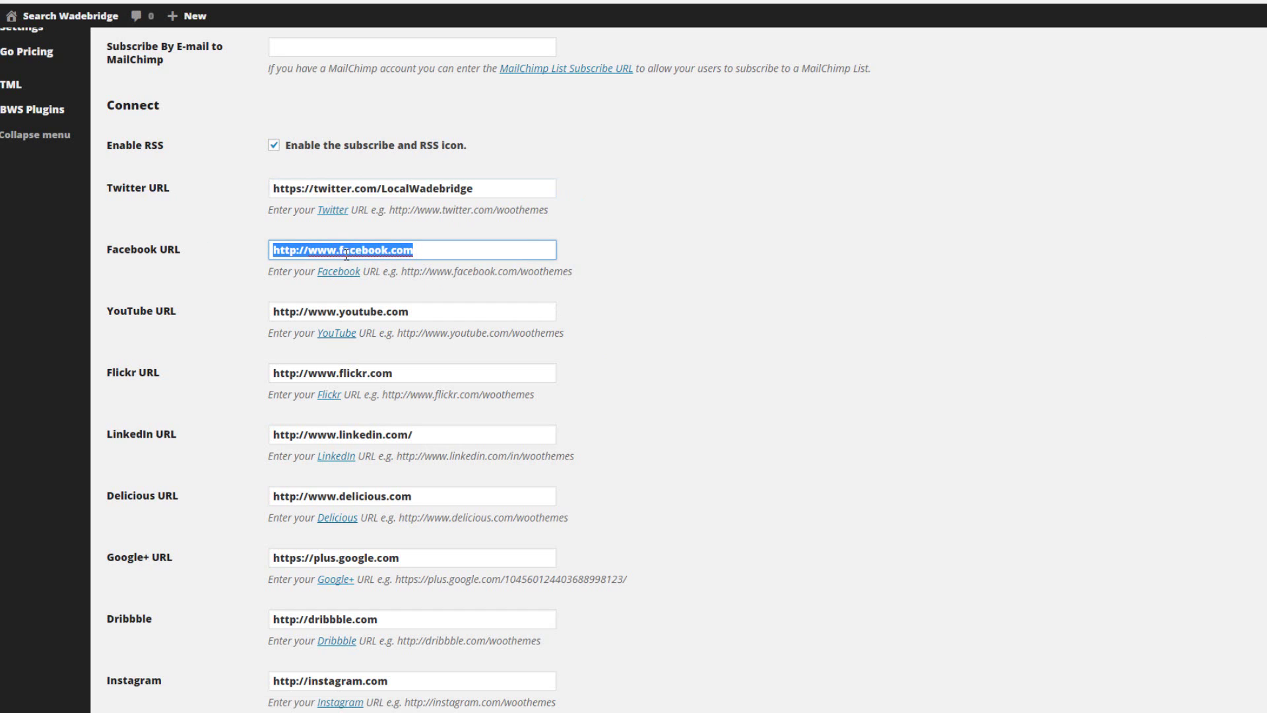
text(https://www.facebook.com/SearchWadebridge)
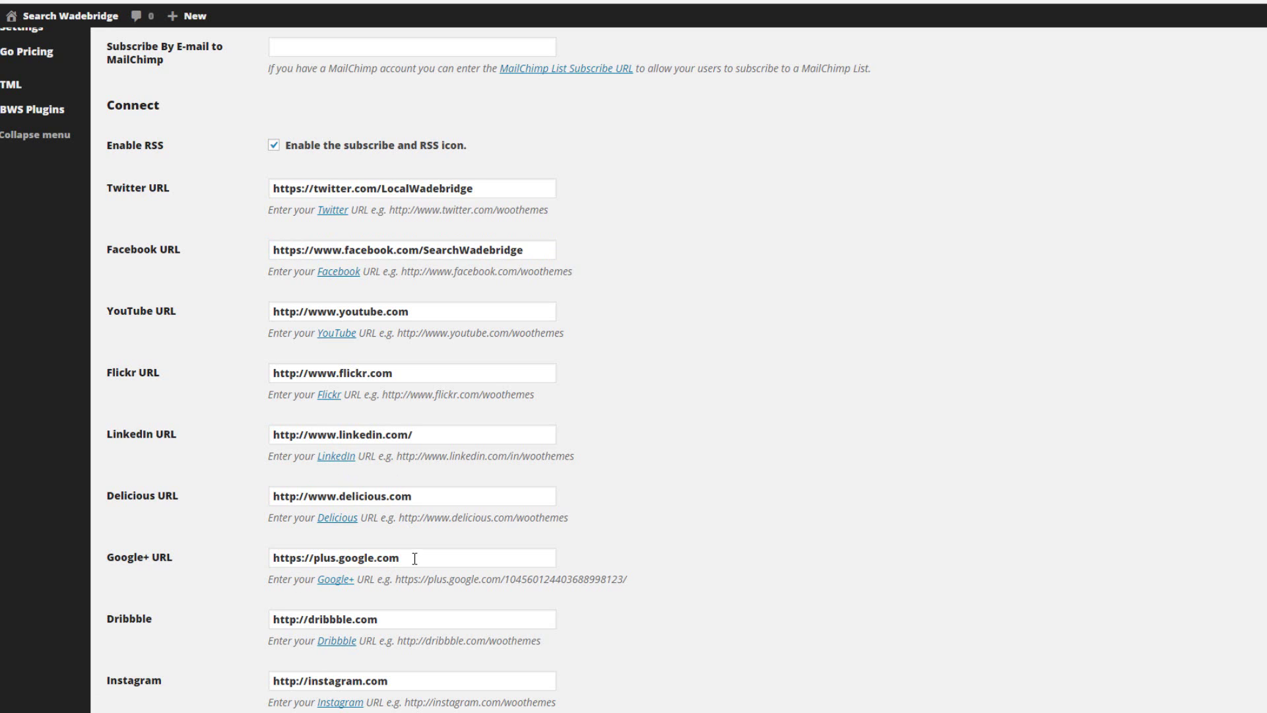
drag(415, 558, 177, 558)
key(ctrl+v)
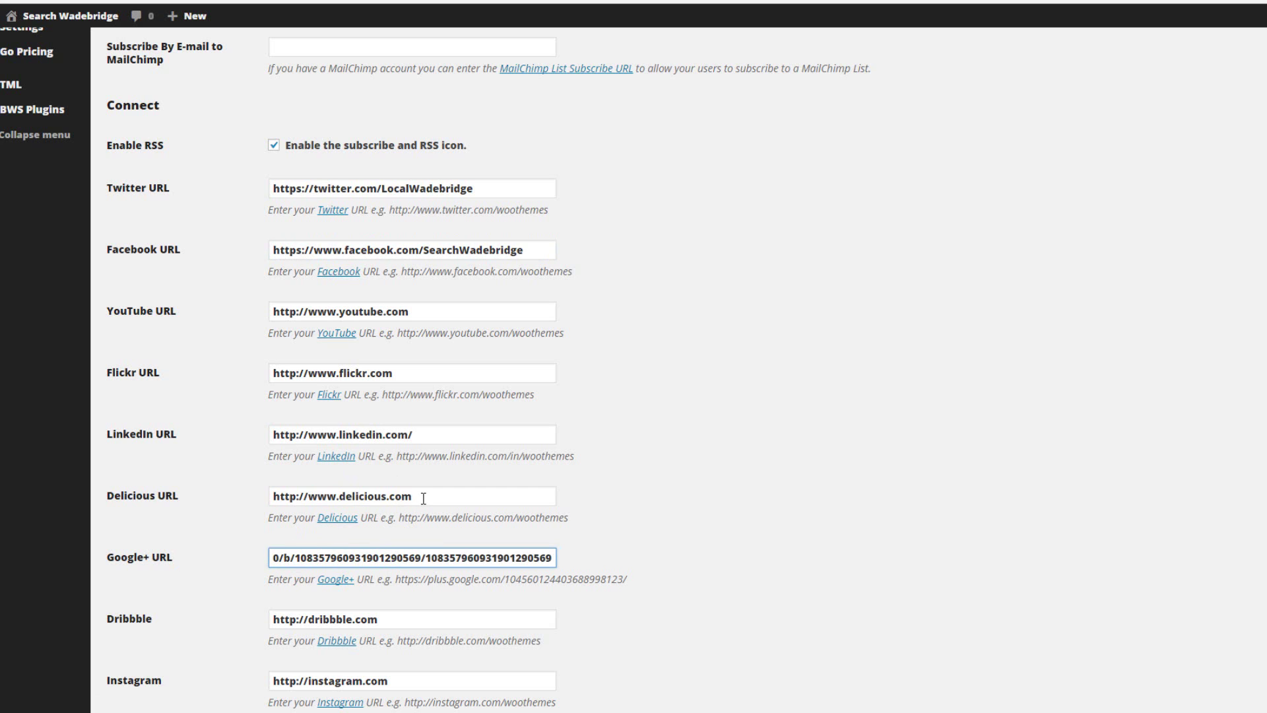
Clear the Delicious, LinkedIn, Flickr and YouTube address fields
click(201, 499)
key(BackSpace)
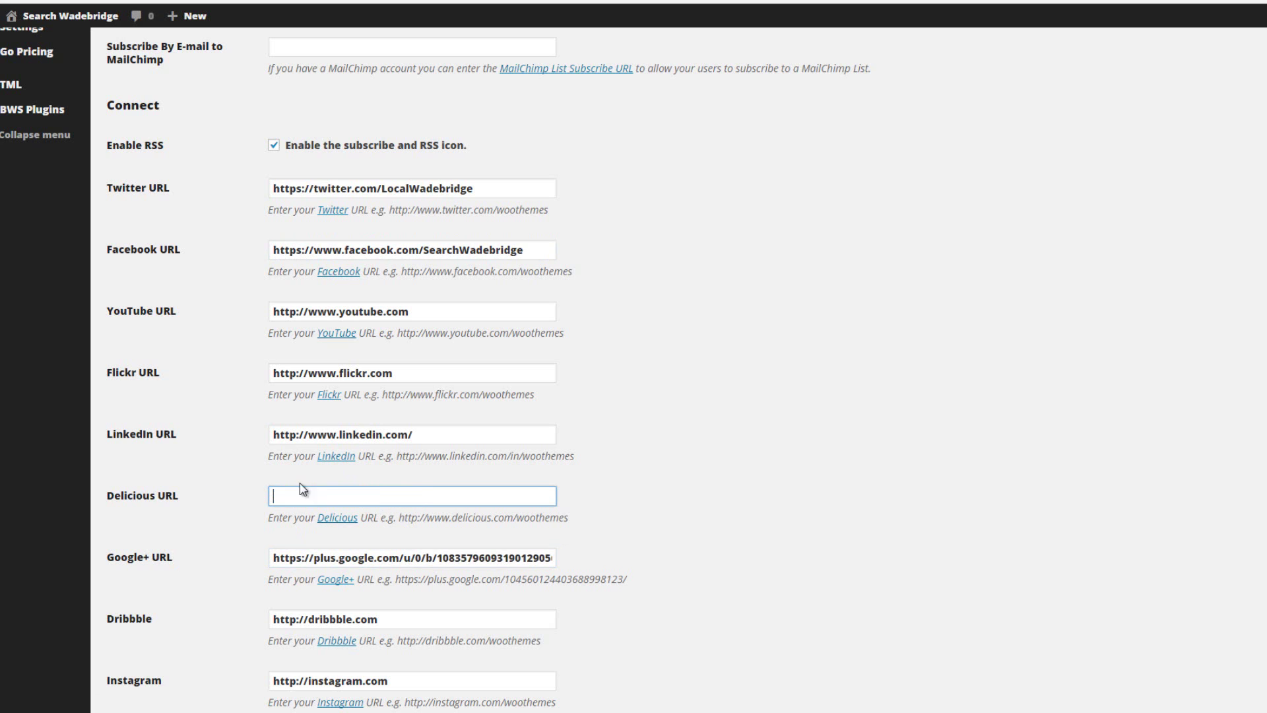
drag(428, 432, 215, 424)
key(BackSpace)
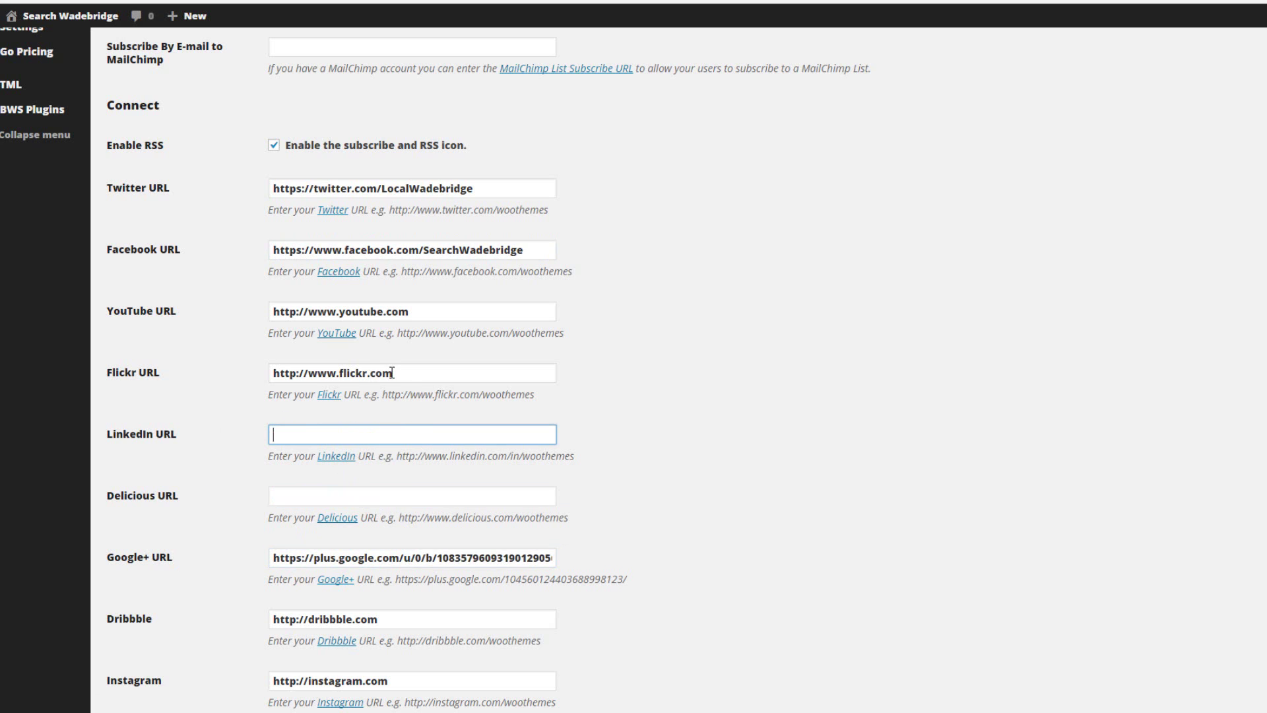
drag(410, 374, 181, 373)
key(BackSpace)
drag(408, 308, 182, 308)
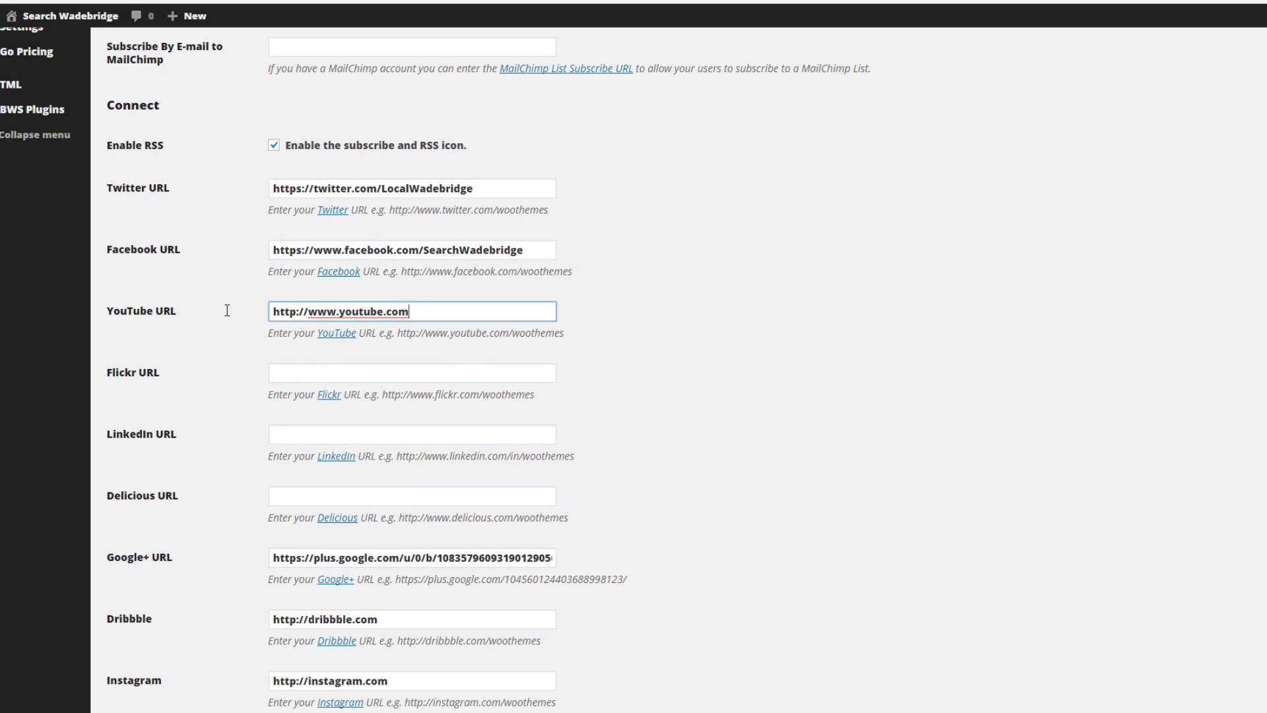
key(BackSpace)
Clear the Dribbble, Instagram, Vimeo and Pinterest address fields
scroll(818, 474, down, 1)
scroll(819, 480, down, 3)
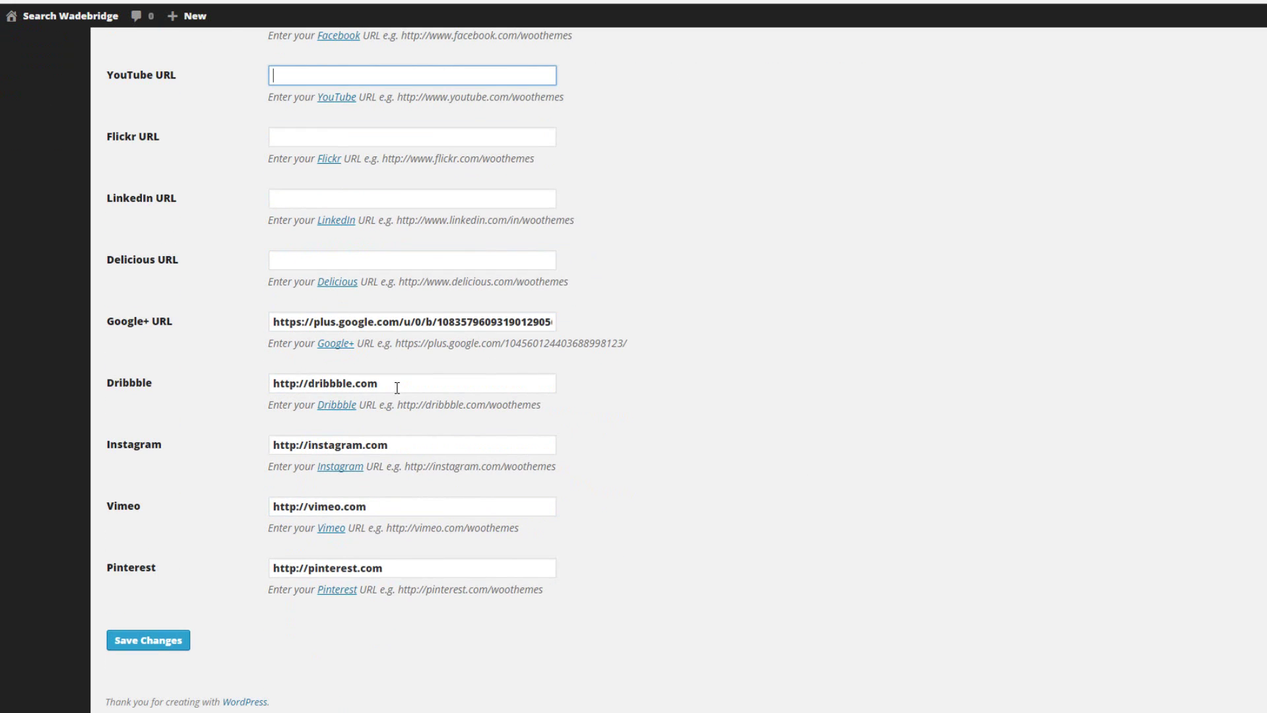
drag(396, 388, 243, 397)
key(BackSpace)
drag(416, 447, 187, 449)
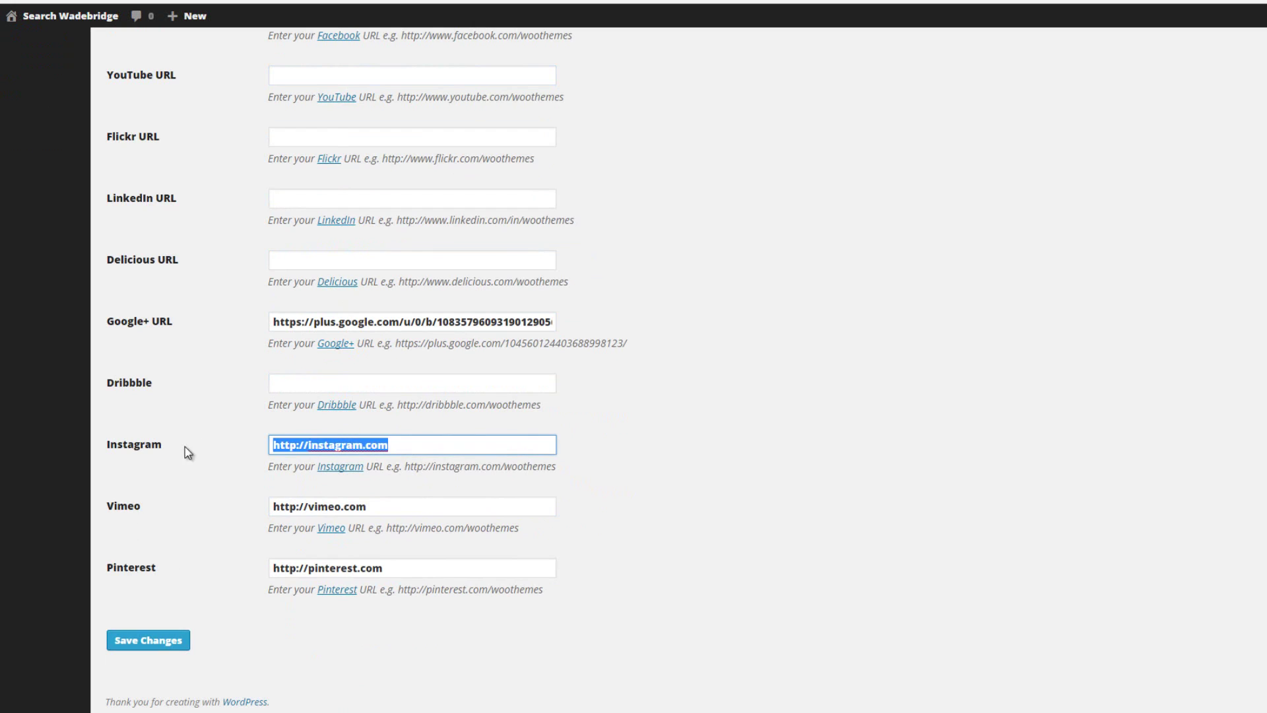
key(BackSpace)
drag(401, 512, 201, 495)
key(BackSpace)
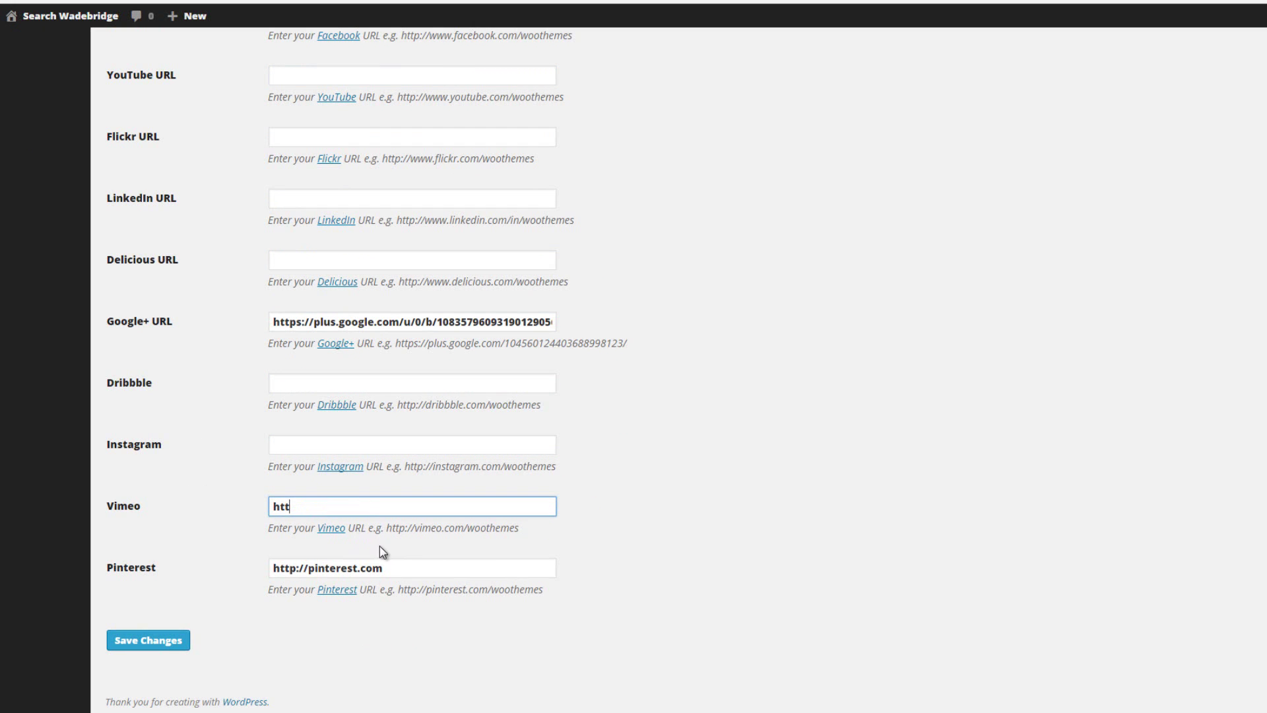
key(BackSpace)
key(BackSpace)
drag(394, 575, 187, 557)
key(BackSpace)
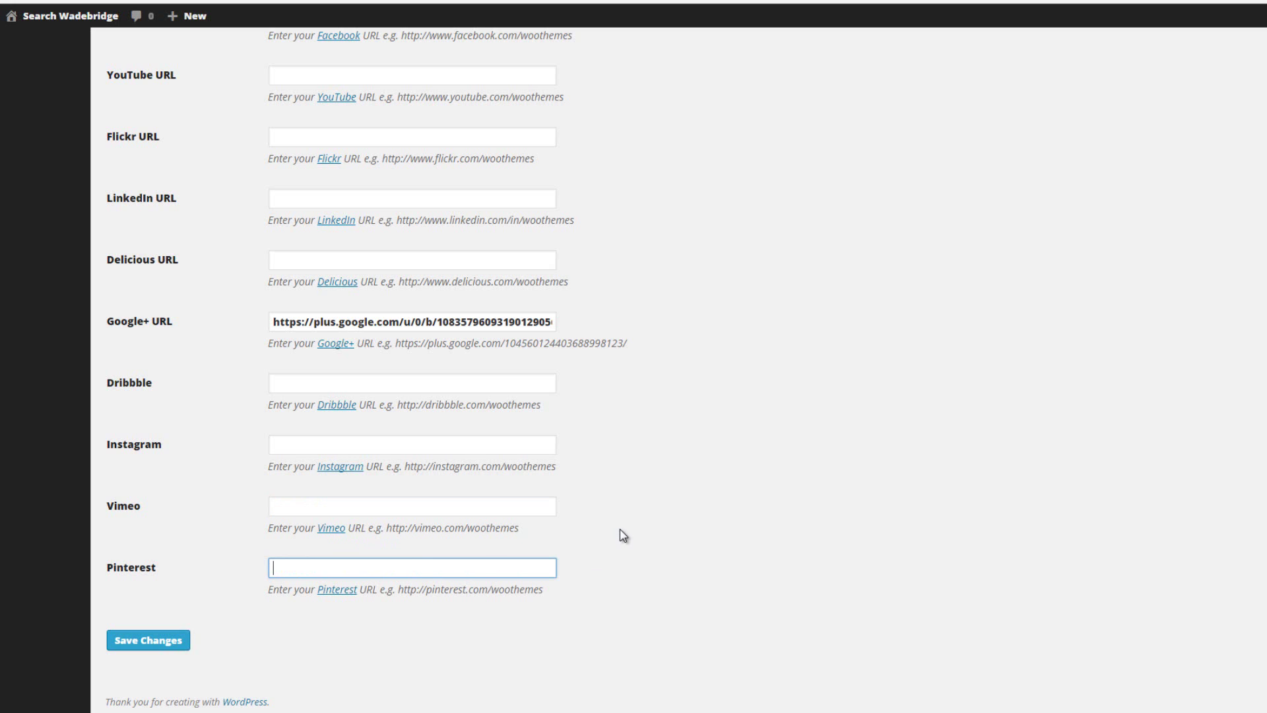
Save the Twitter, Facebook and Google+ social links and return to the Subscribe section
click(149, 644)
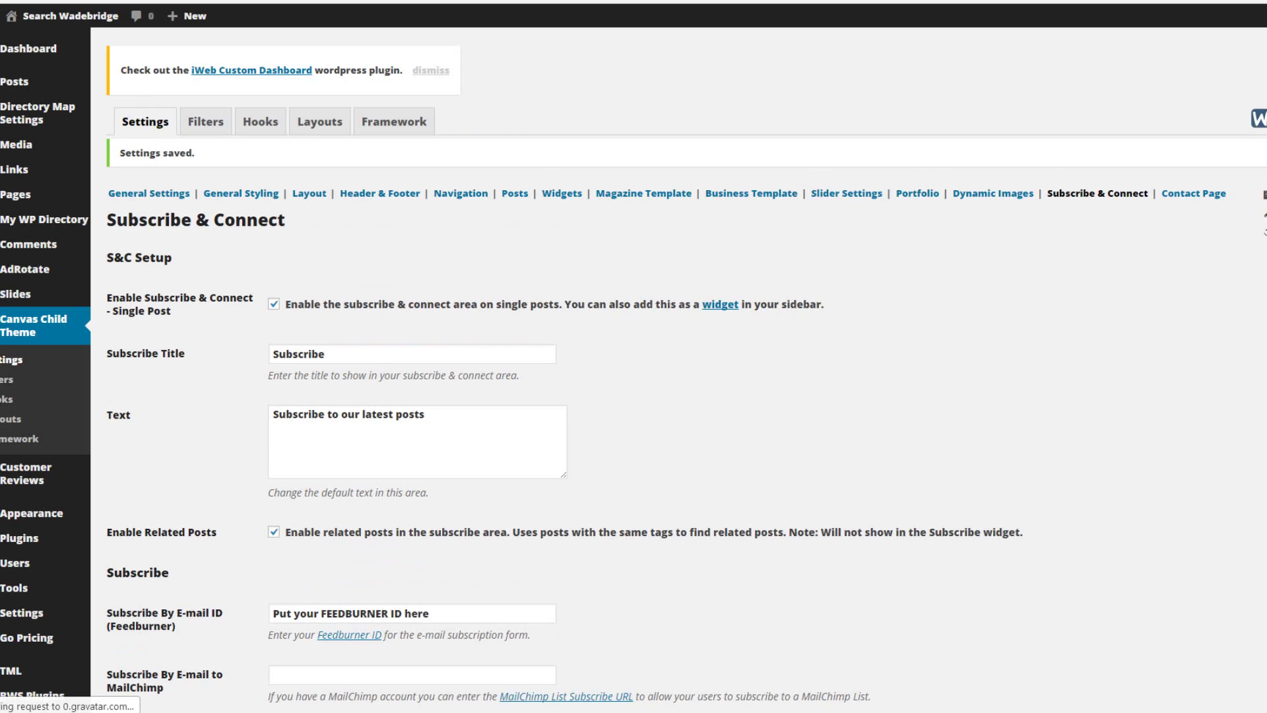
scroll(884, 416, down, 6)
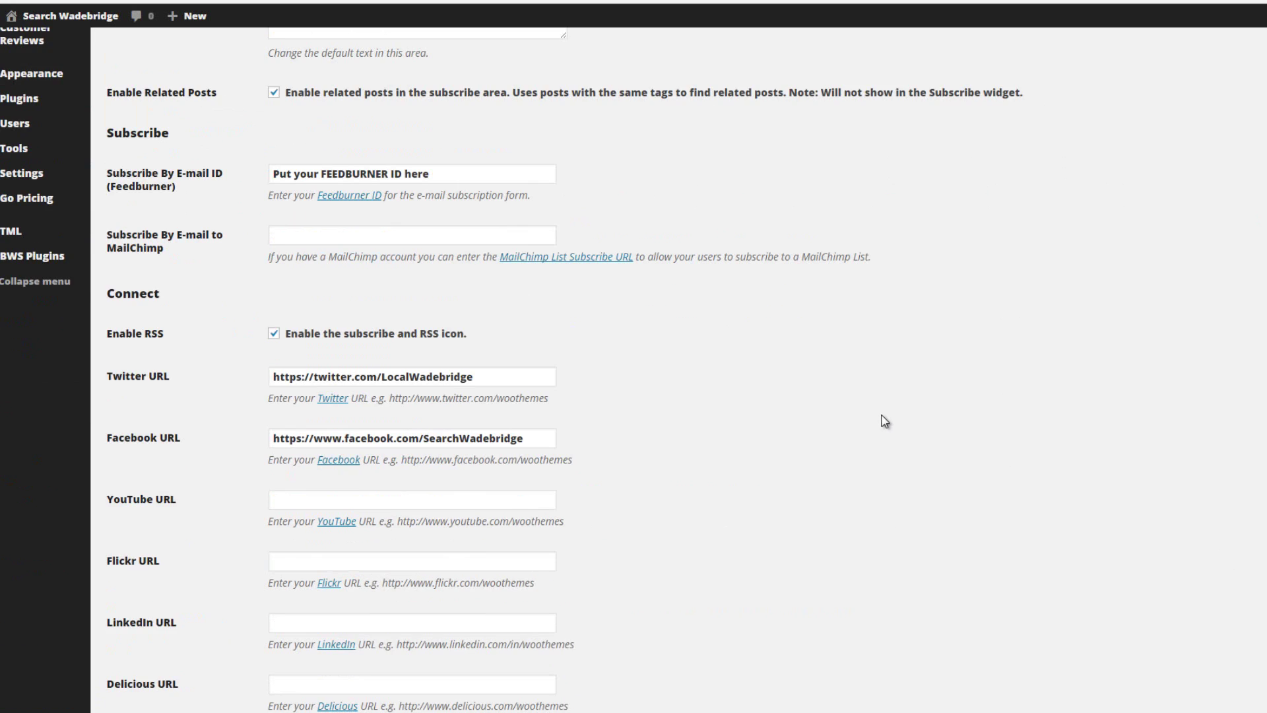
scroll(880, 425, down, 3)
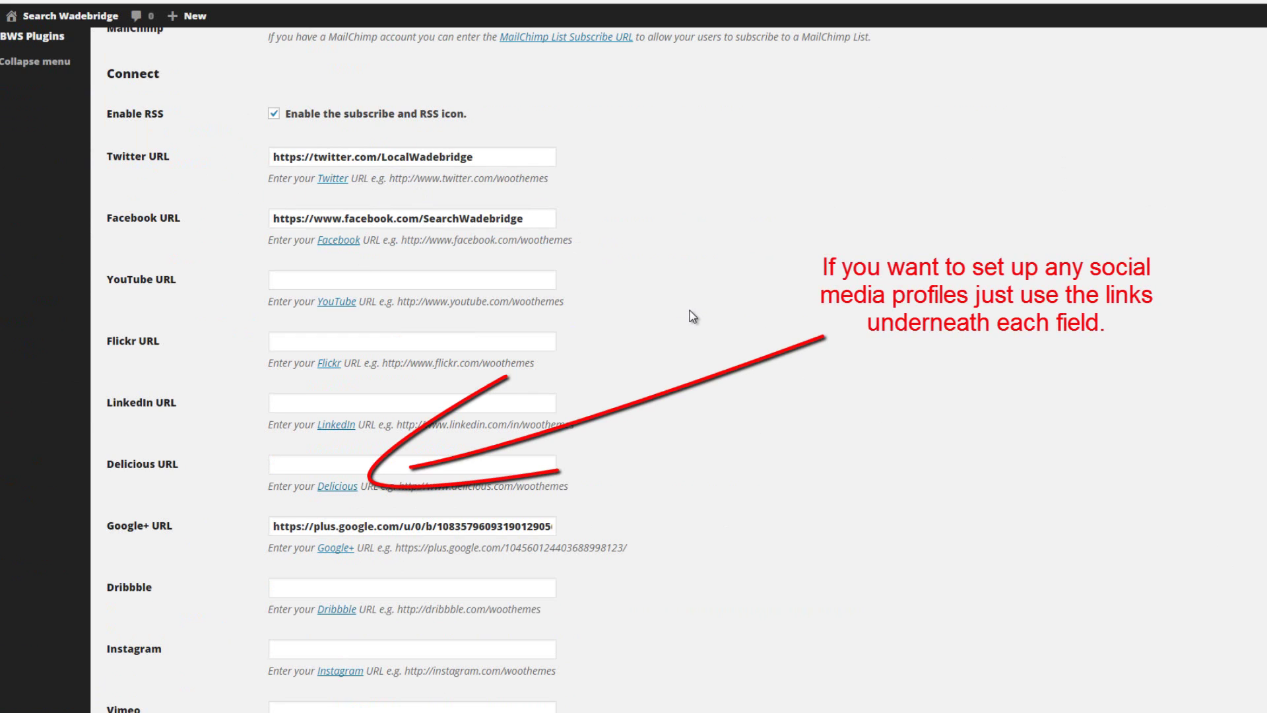
scroll(690, 311, down, 3)
scroll(674, 369, up, 2)
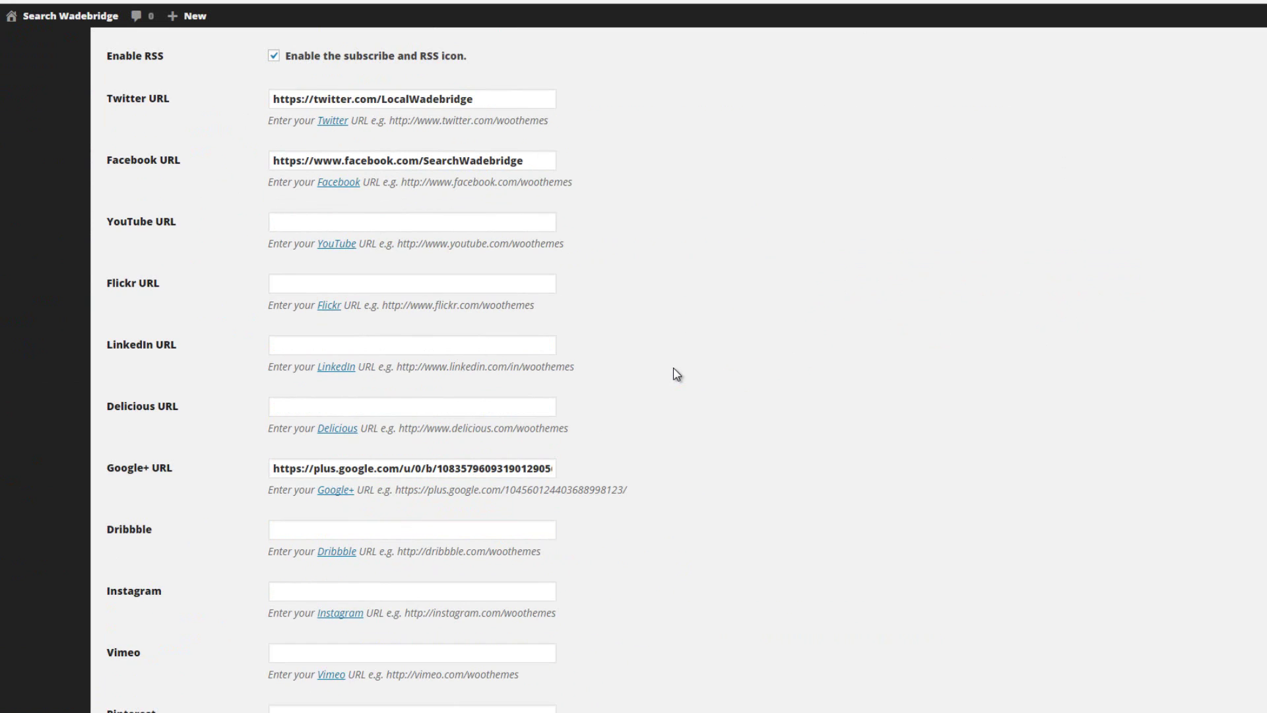
scroll(671, 367, up, 5)
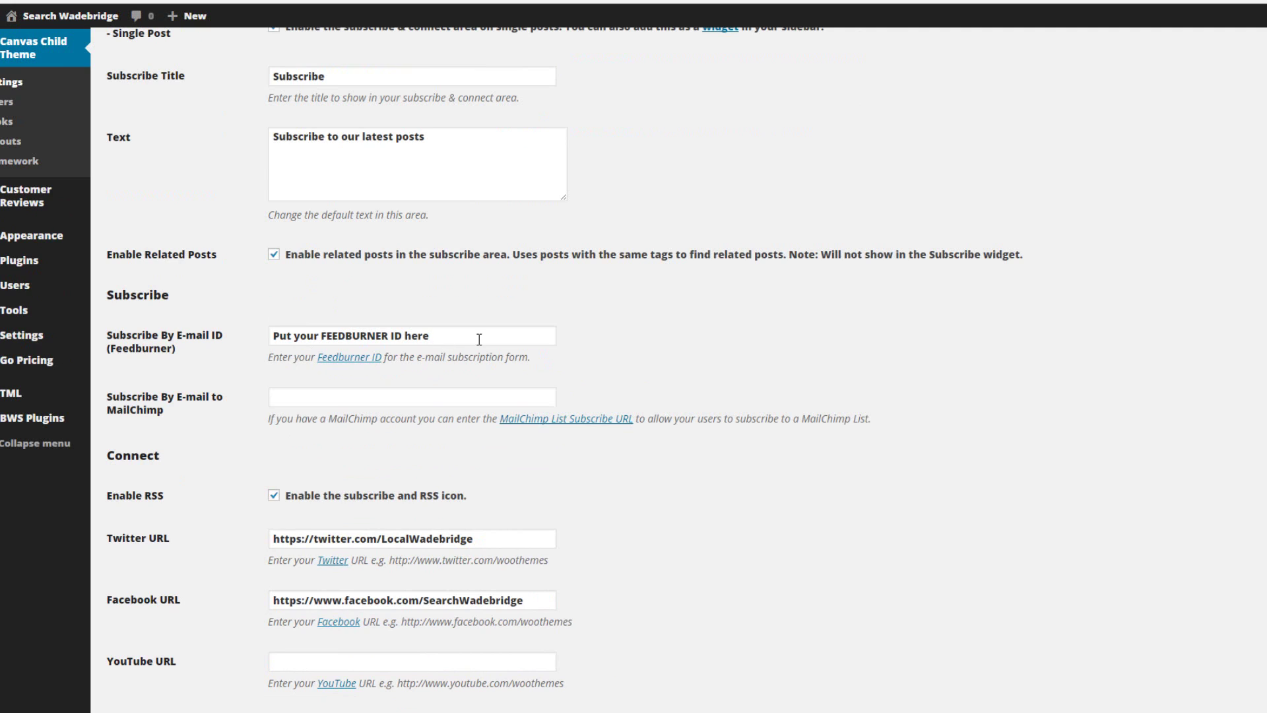
Paste SearchWadebridge over the placeholder Feedburner ID and save the Subscribe & Connect options
click(488, 339)
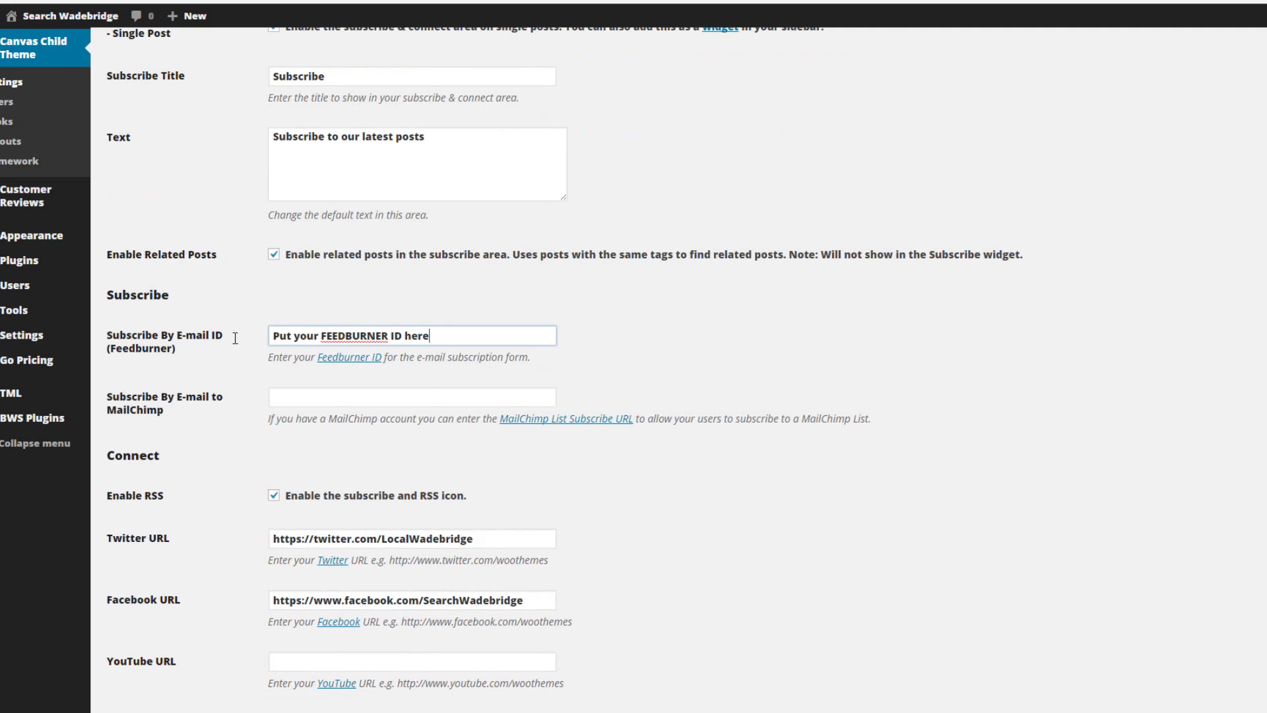
key(ctrl+a)
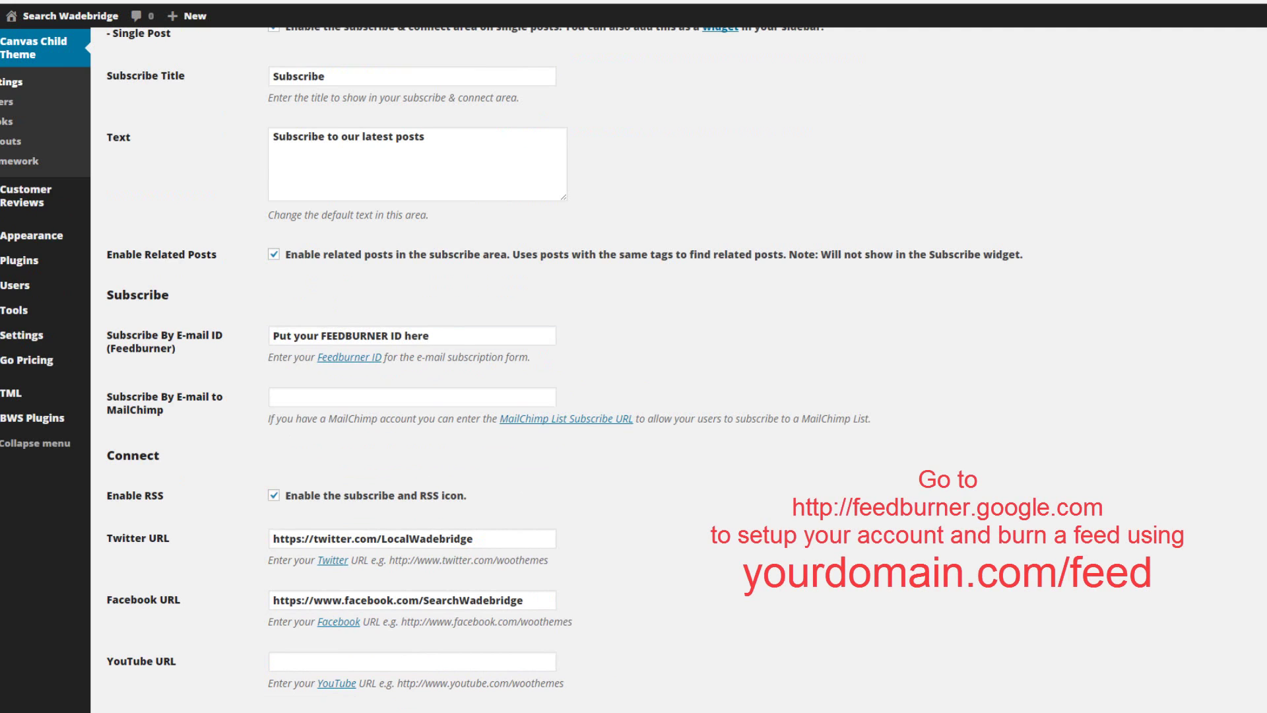
click(462, 337)
drag(282, 312, 236, 311)
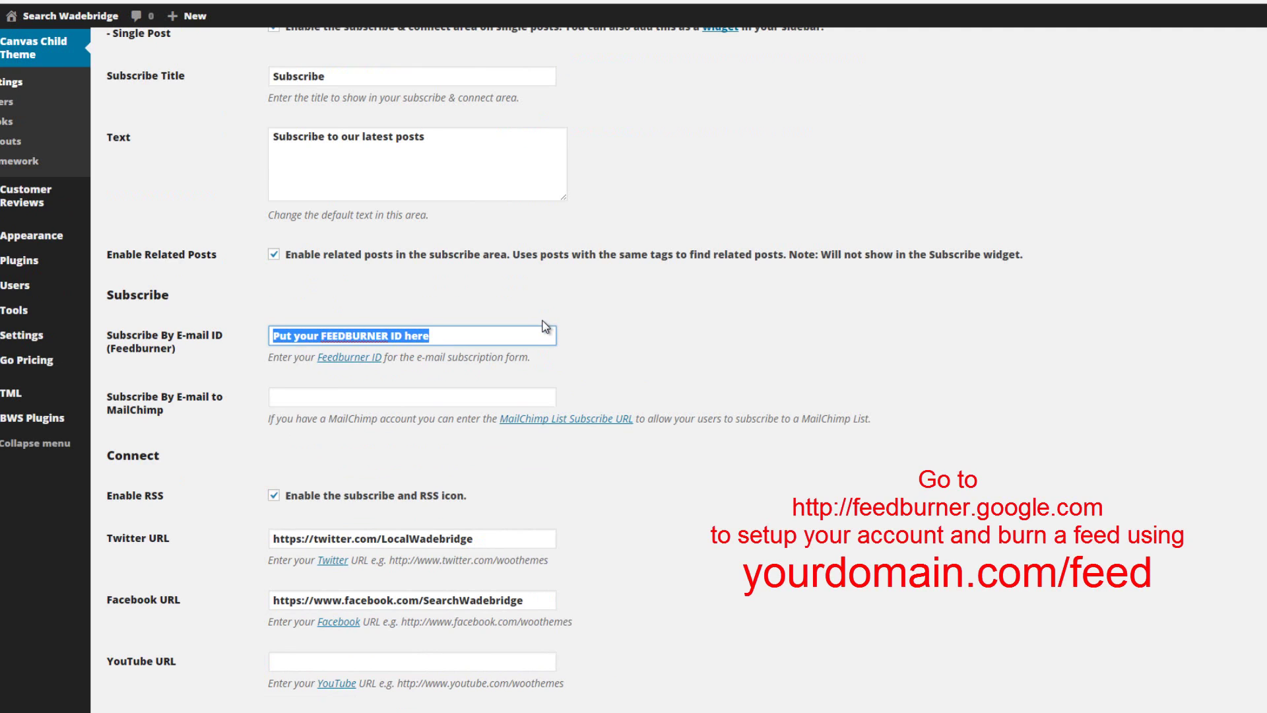
text(SearchWadebridge)
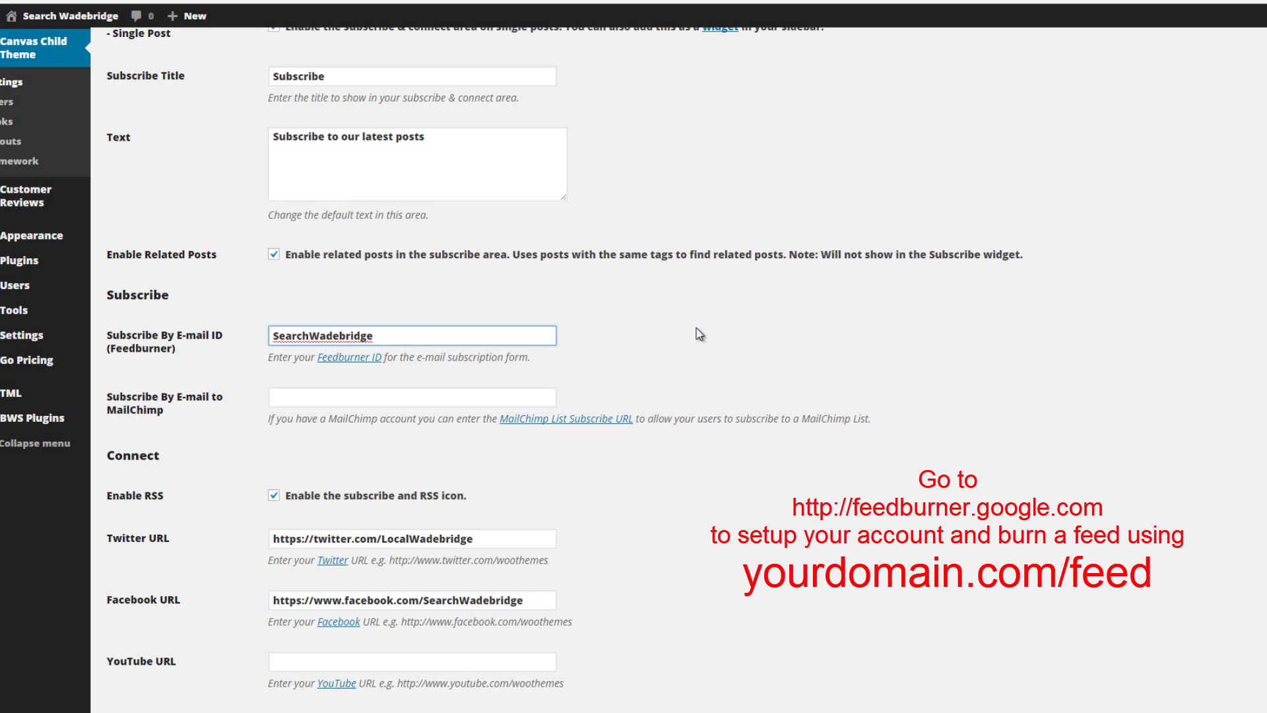
scroll(702, 336, down, 9)
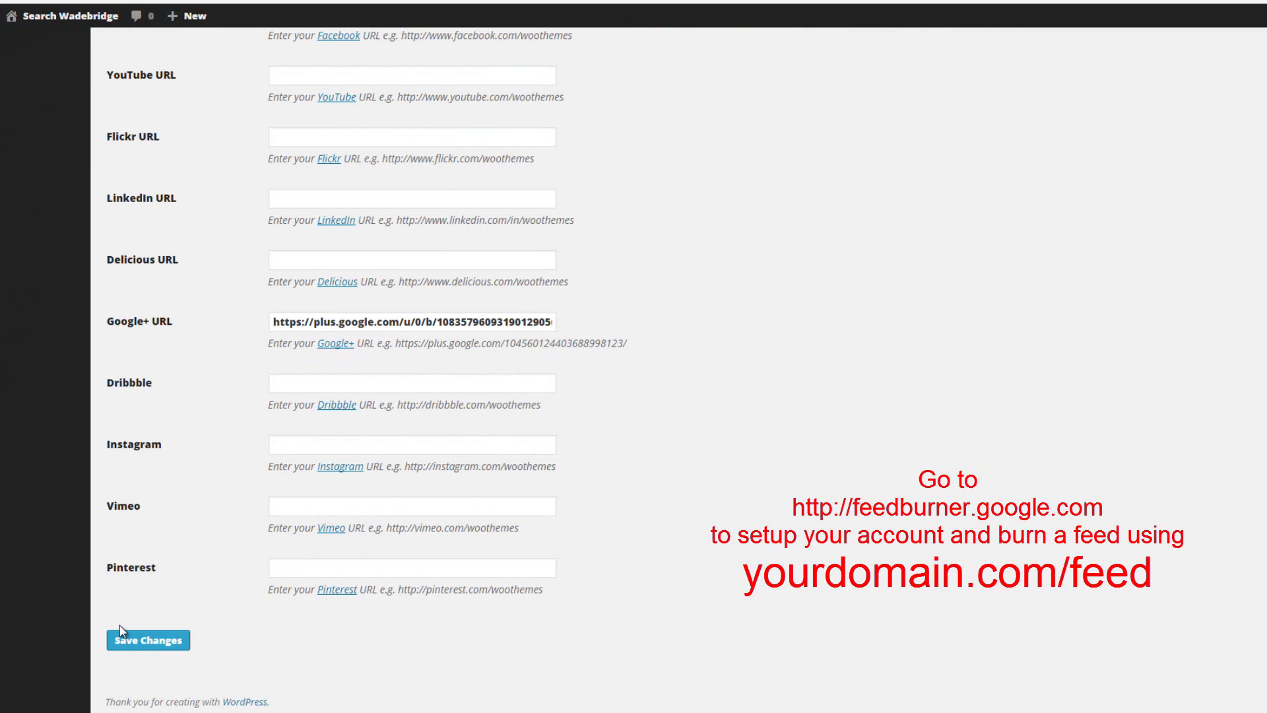
click(148, 640)
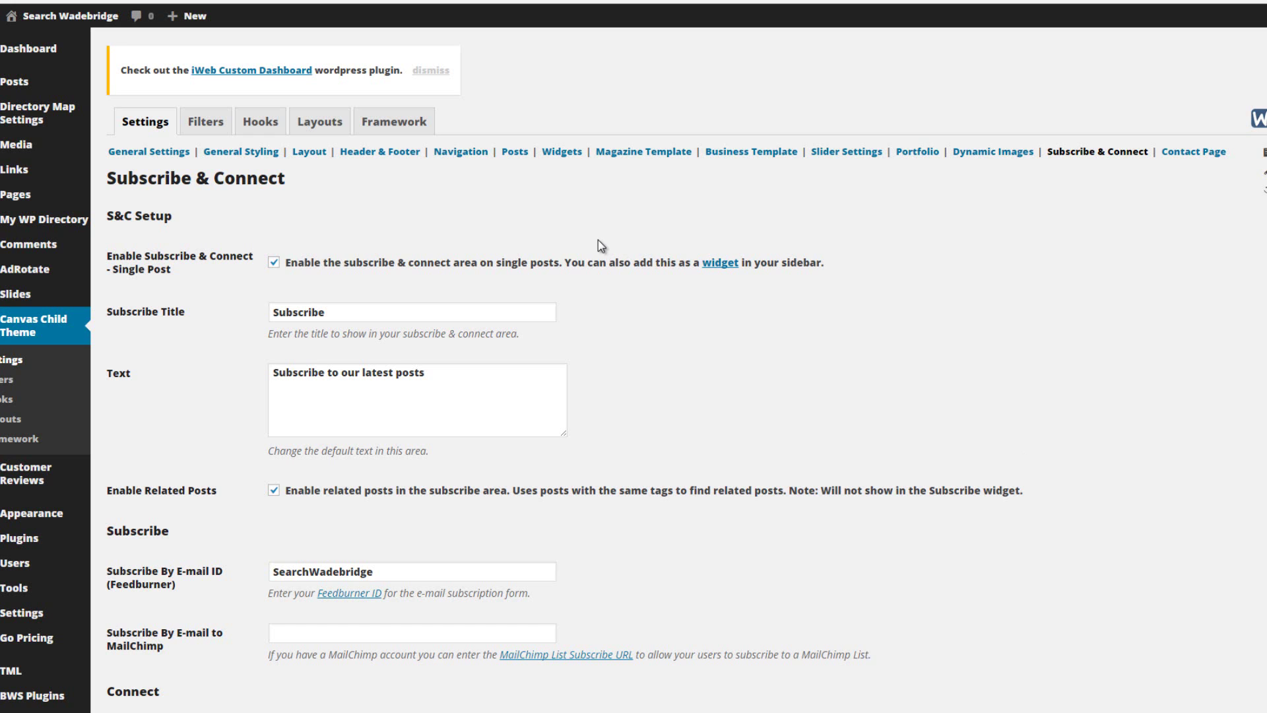
On the Contact Page settings, replace the old London location address with the Newquay head office address
click(1183, 156)
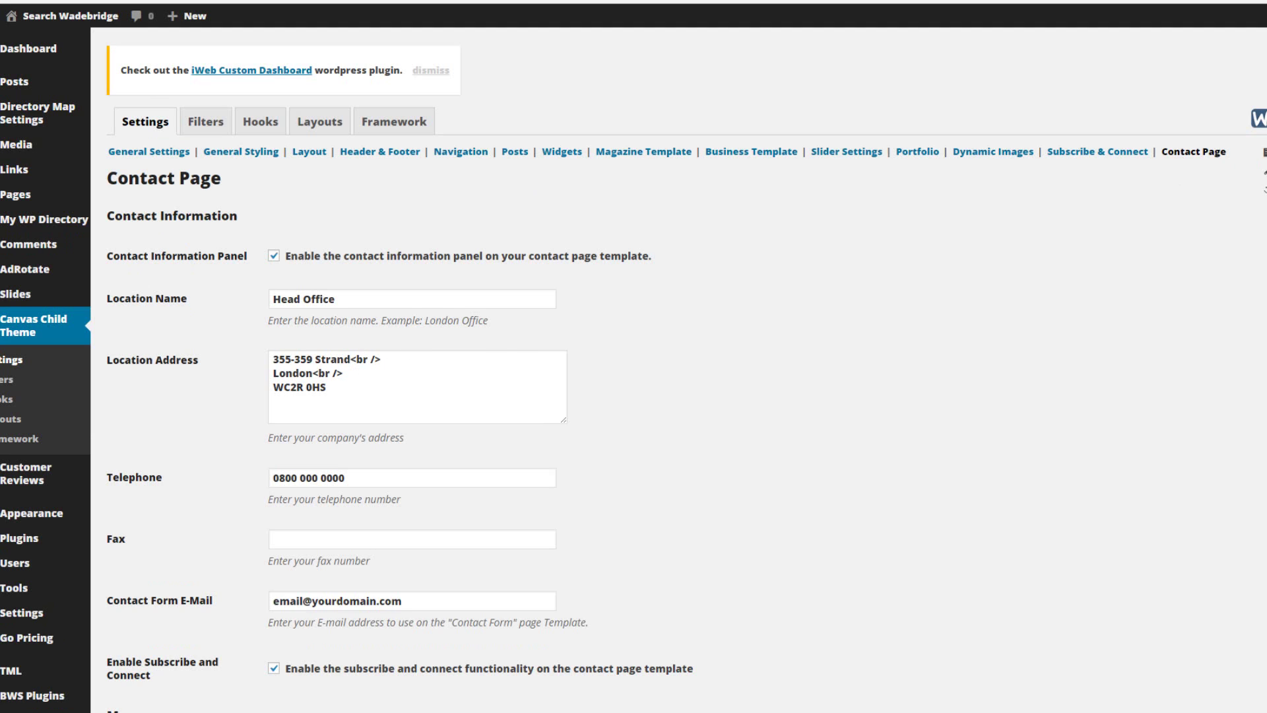
click(346, 412)
key(Return)
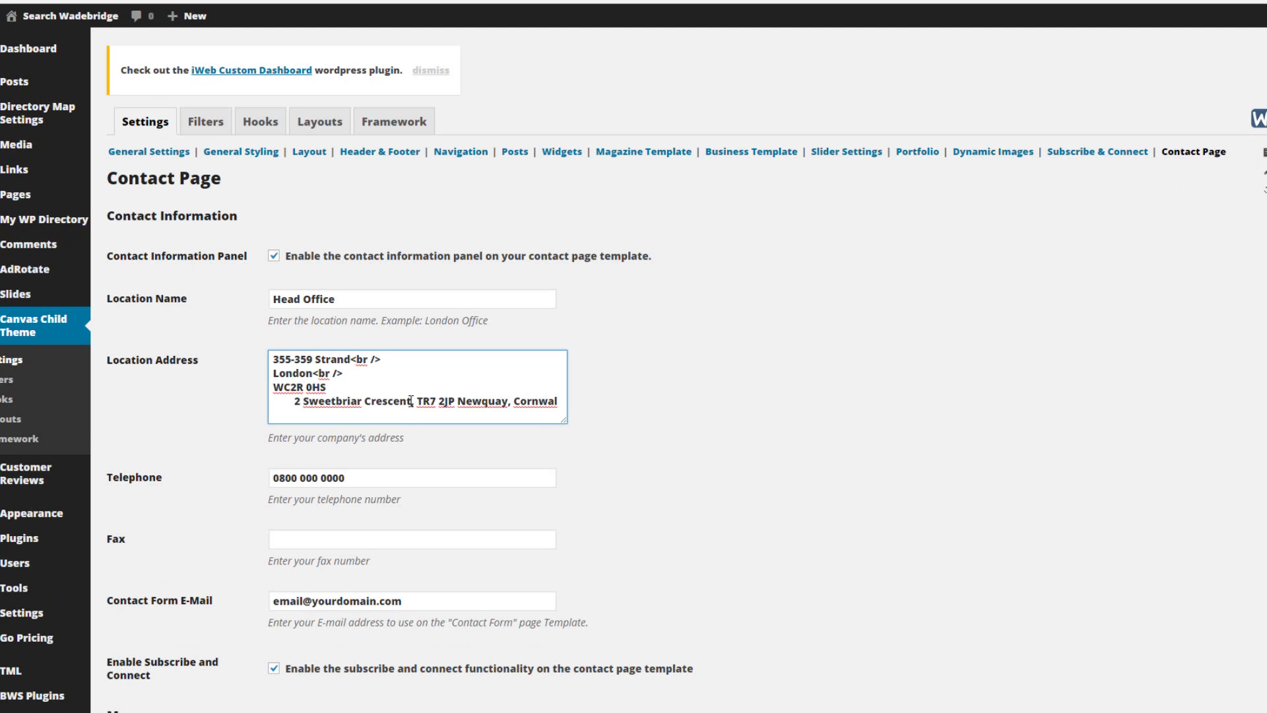
drag(411, 401, 291, 400)
key(ctrl+c)
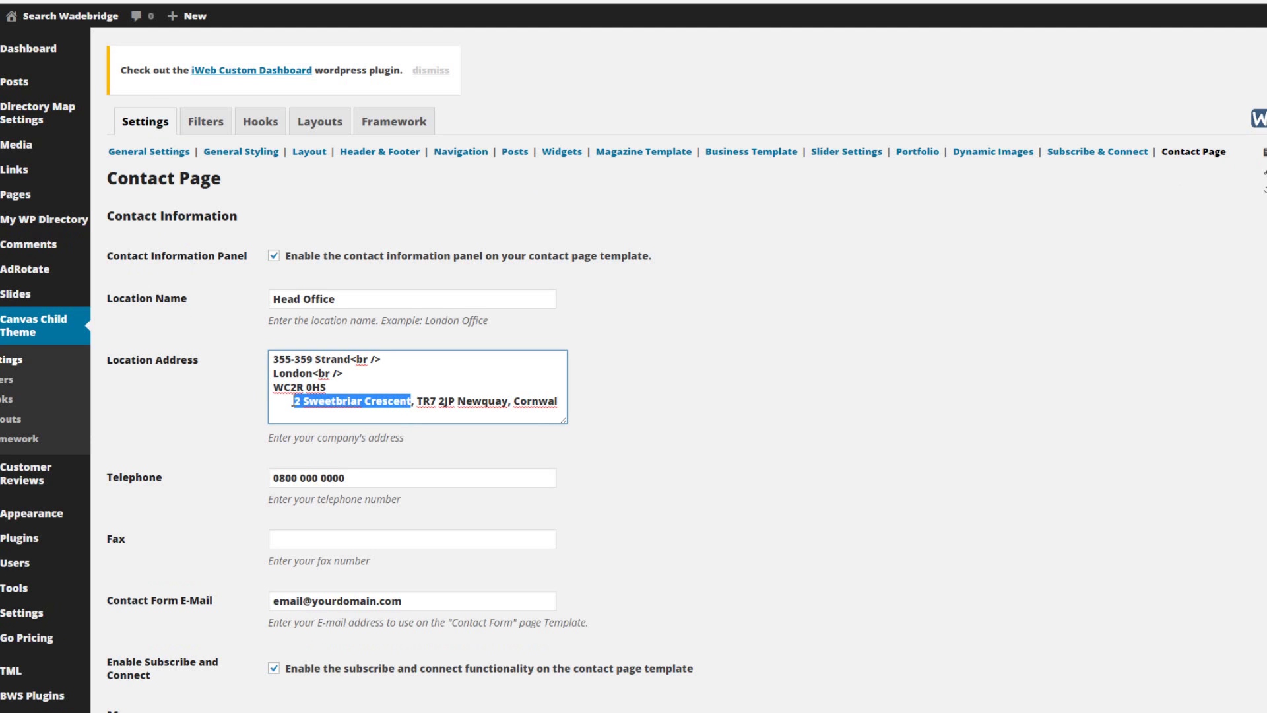
key(BackSpace)
drag(323, 359, 255, 354)
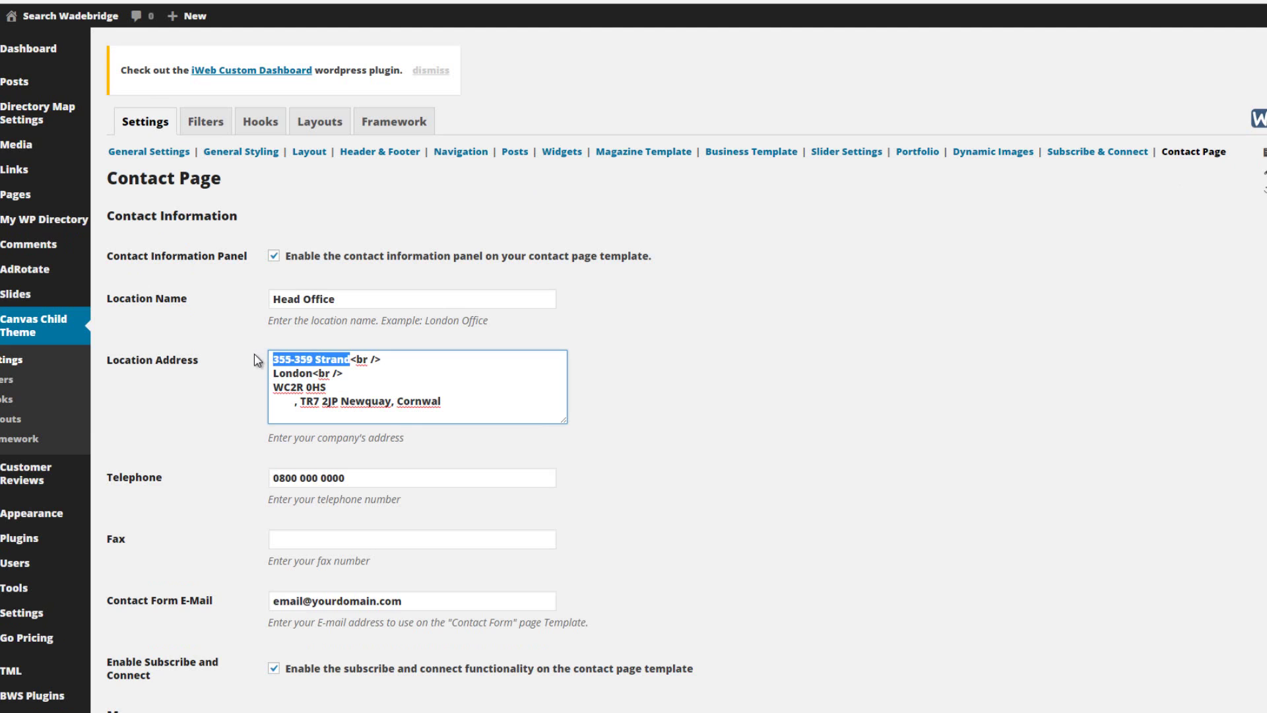
key(ctrl+v)
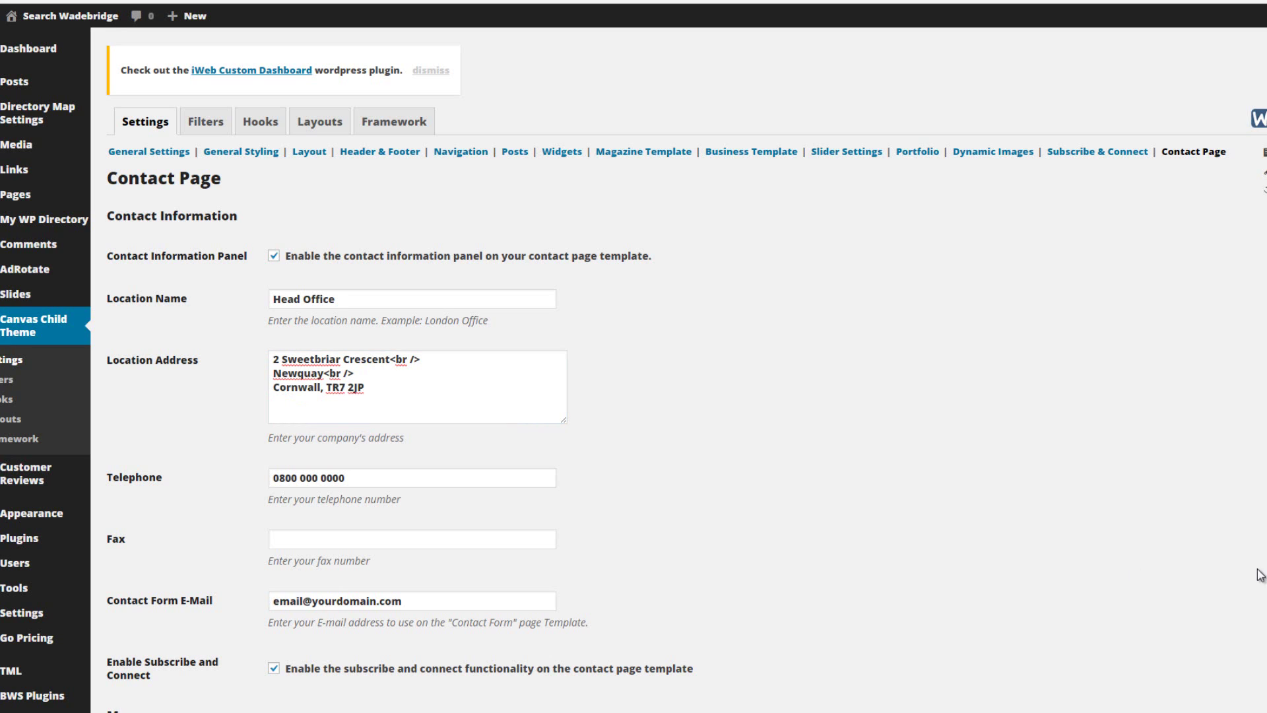
Replace the sample telephone with the business number and set the contact form e-mail to the site admin address
drag(368, 477, 204, 475)
key(ctrl+v)
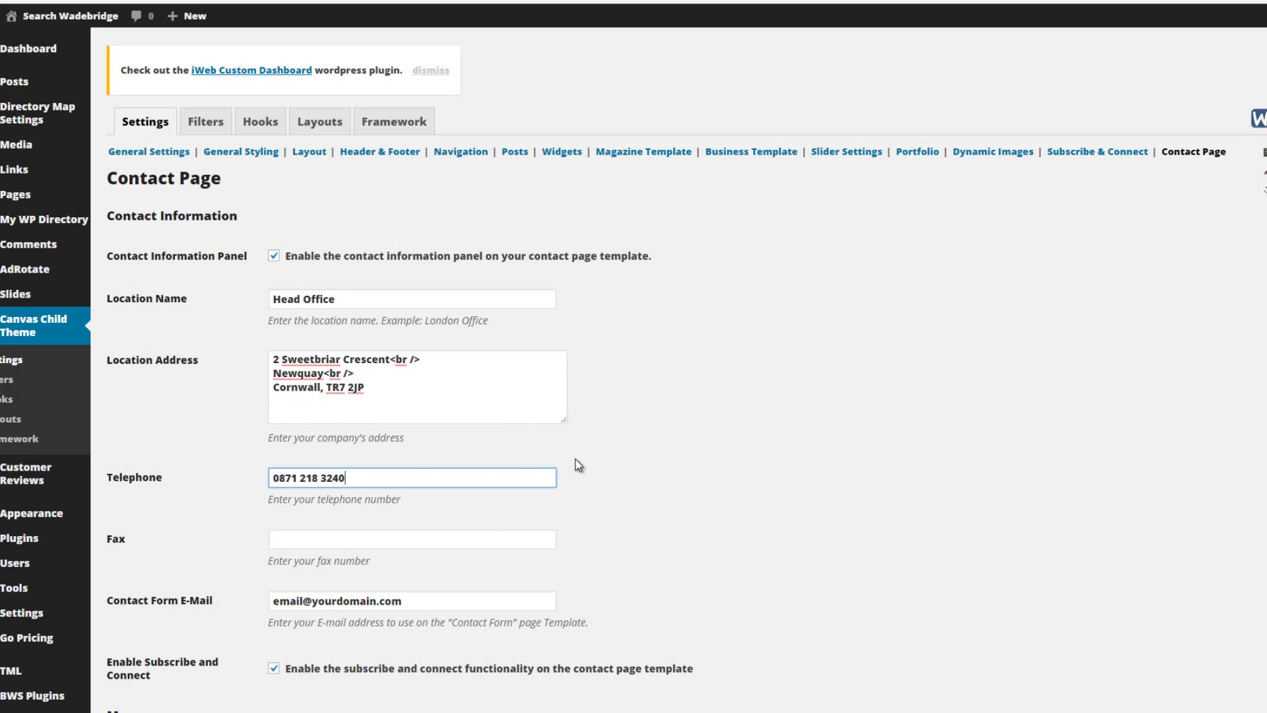
scroll(744, 479, down, 1)
scroll(746, 481, down, 3)
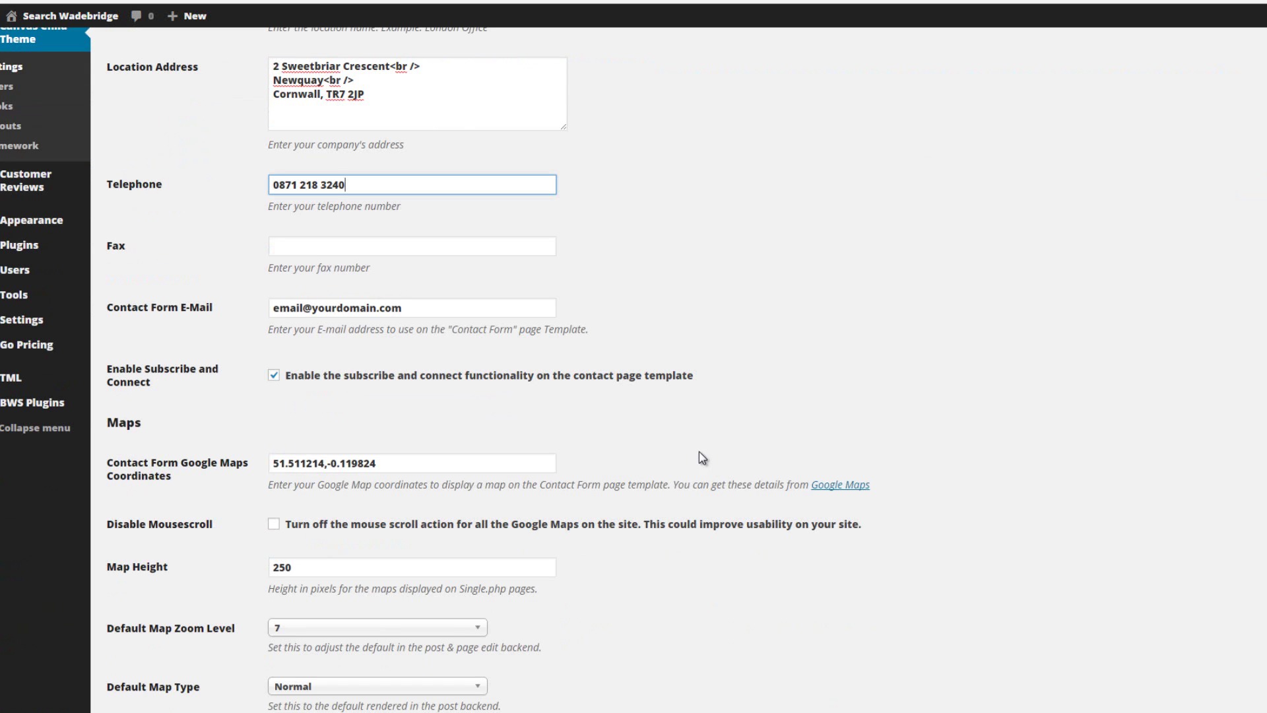
triple_click(354, 309)
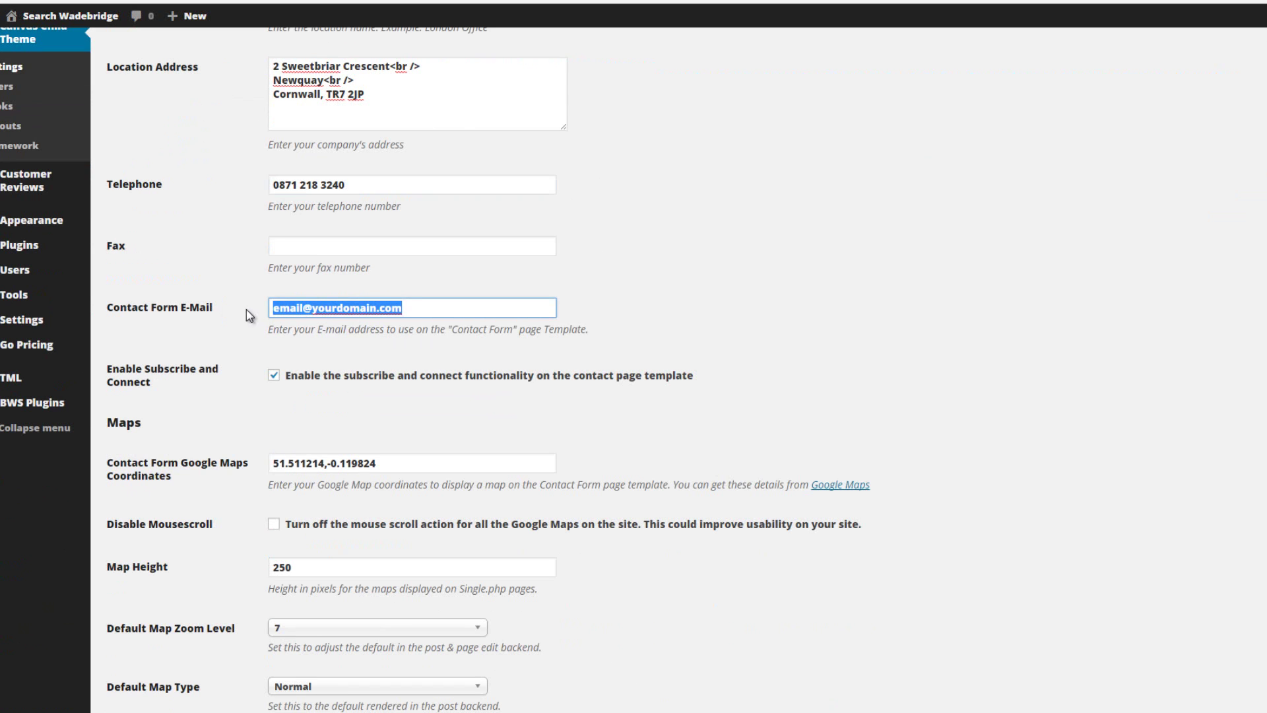
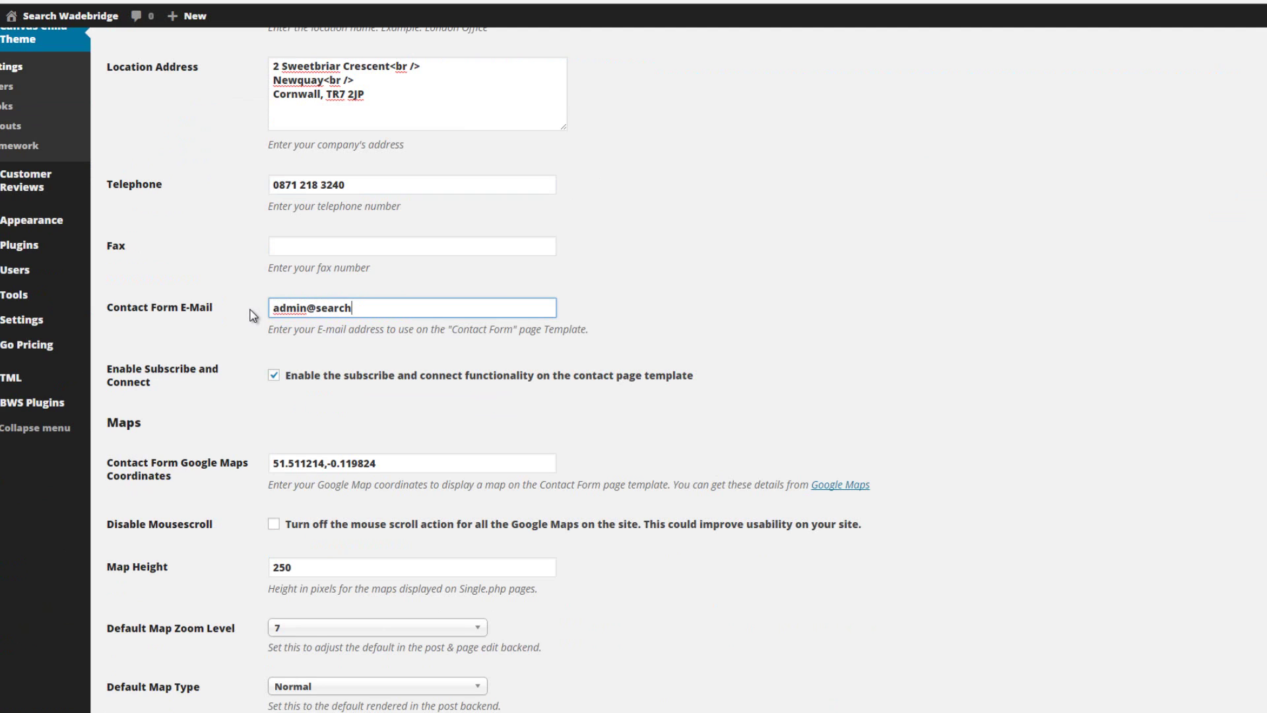
scroll(759, 353, down, 2)
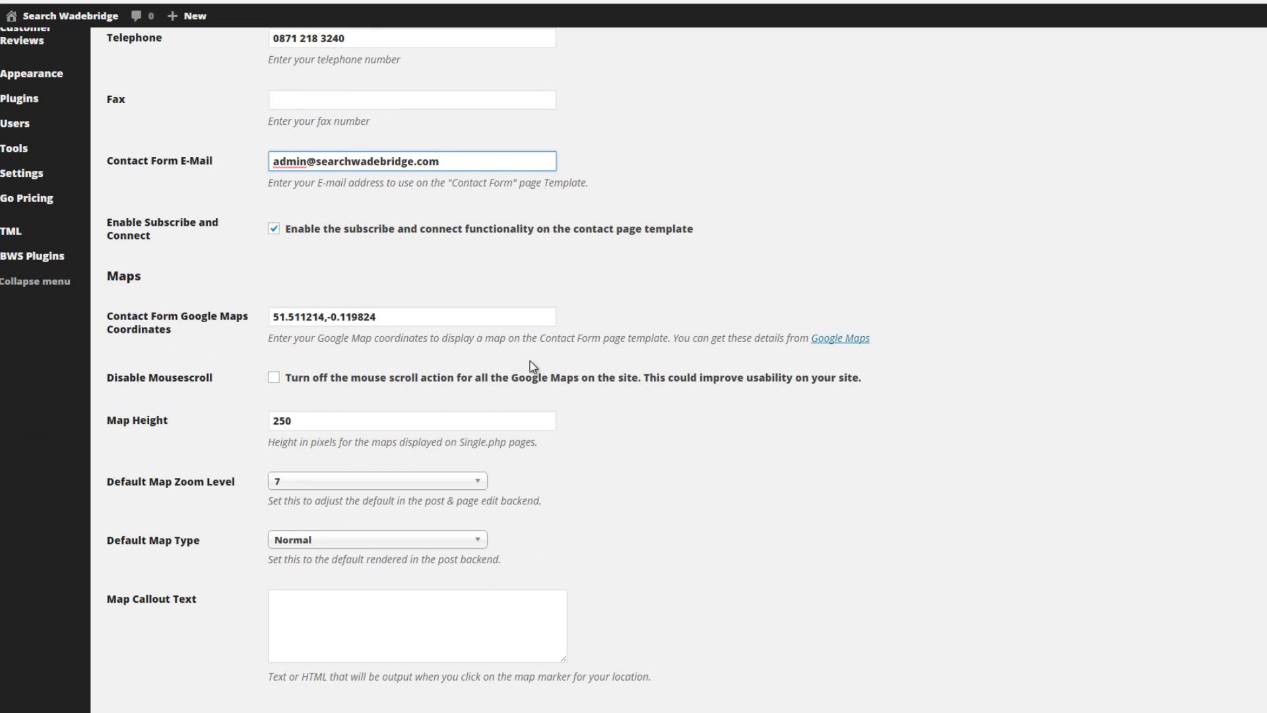
click(1009, 394)
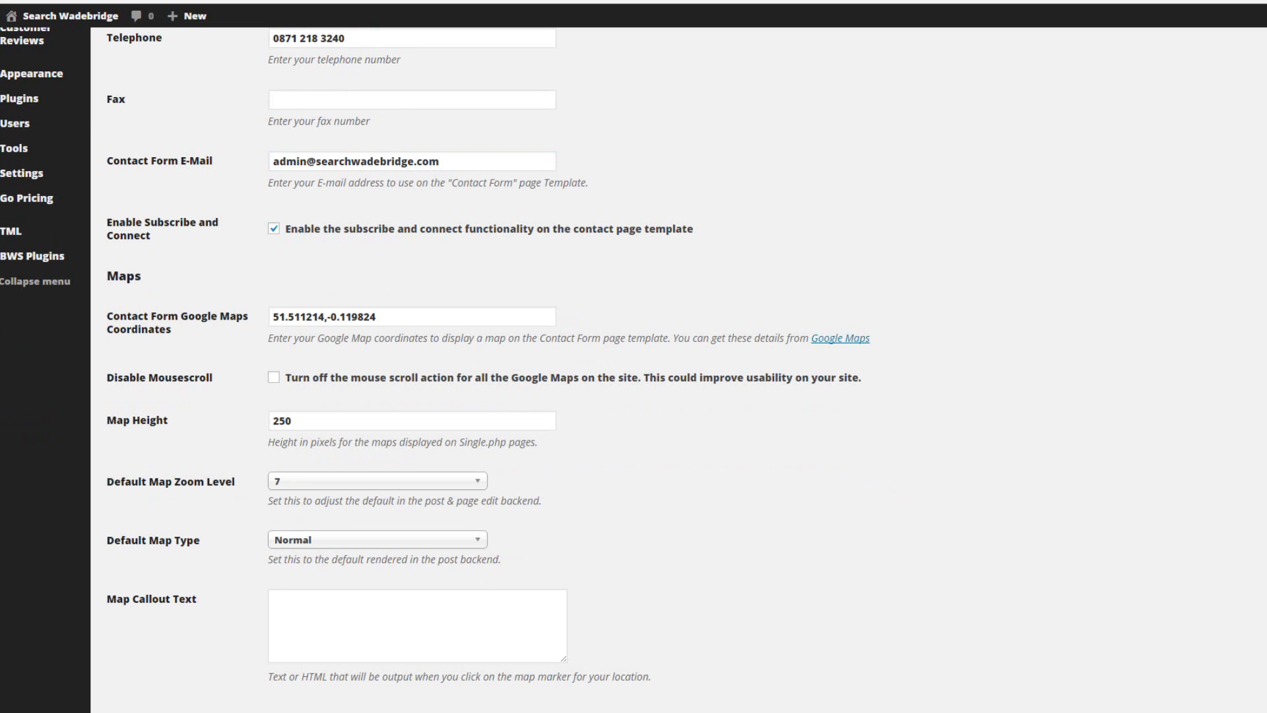
Open the map coordinates help link's lookup site in a new tab and switch to it
right_click(830, 341)
click(861, 350)
click(462, 1)
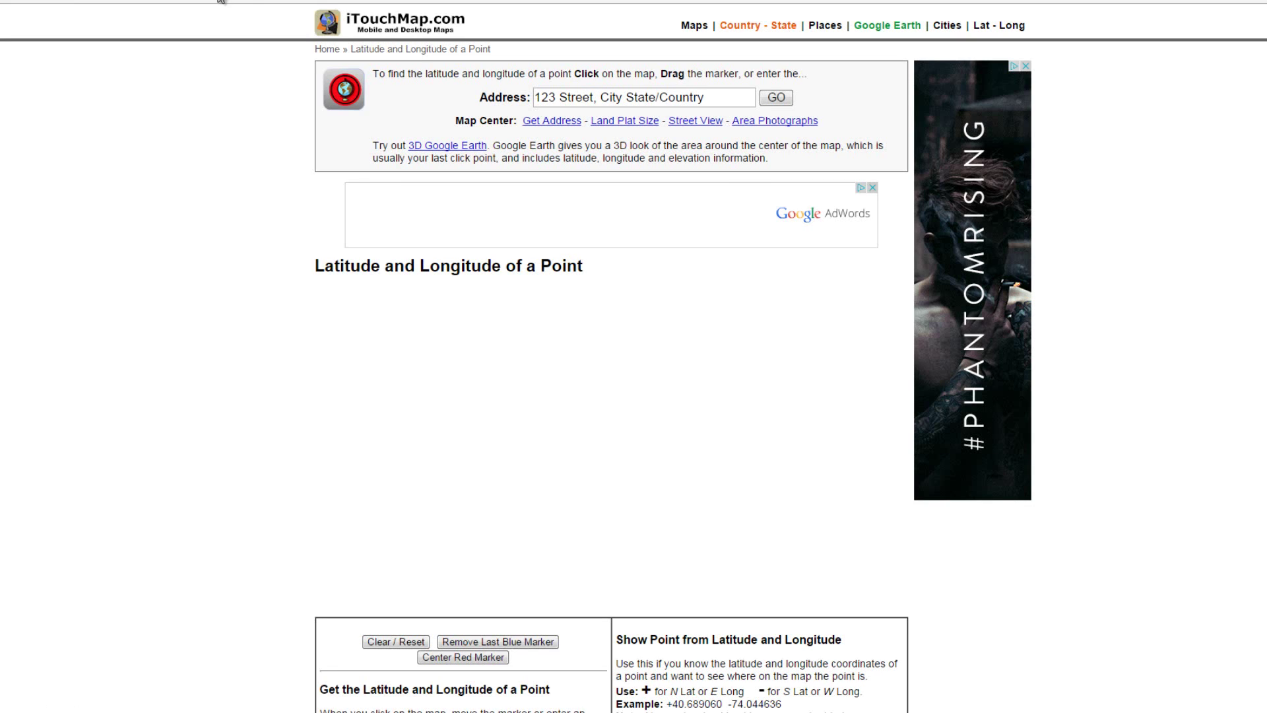
Look up the Newquay head office address on the iTouchMap map
click(713, 98)
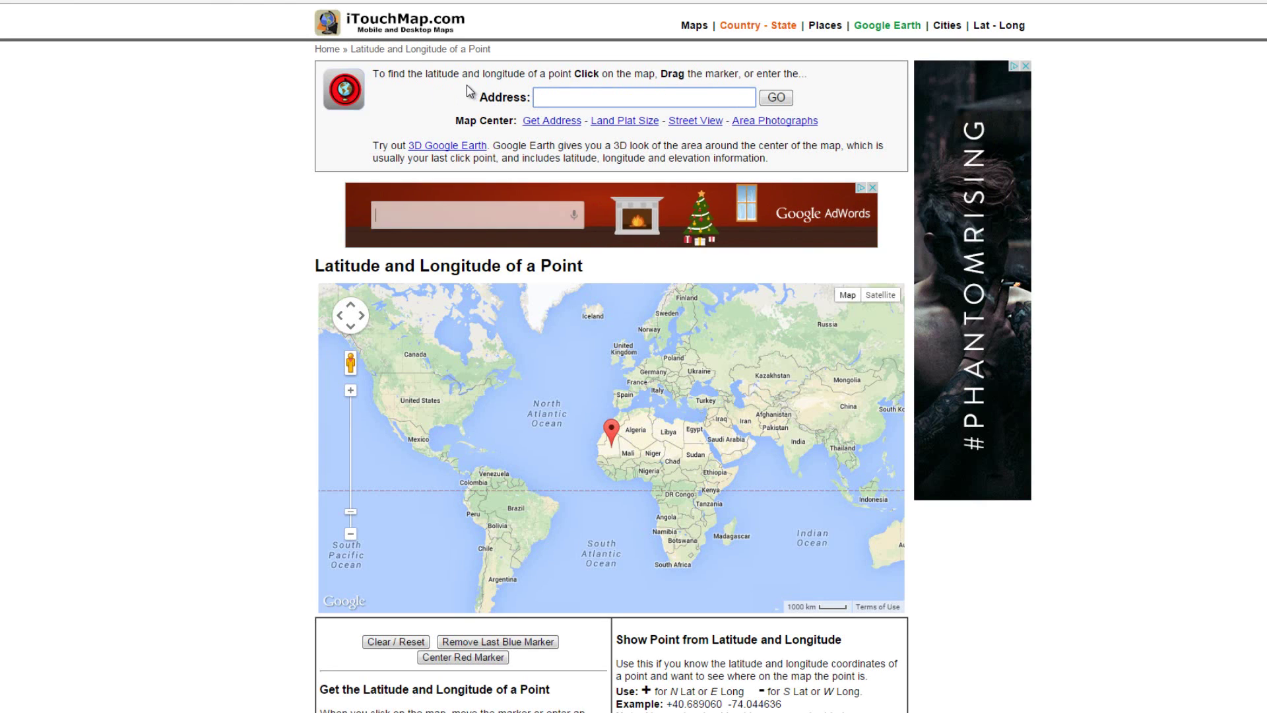
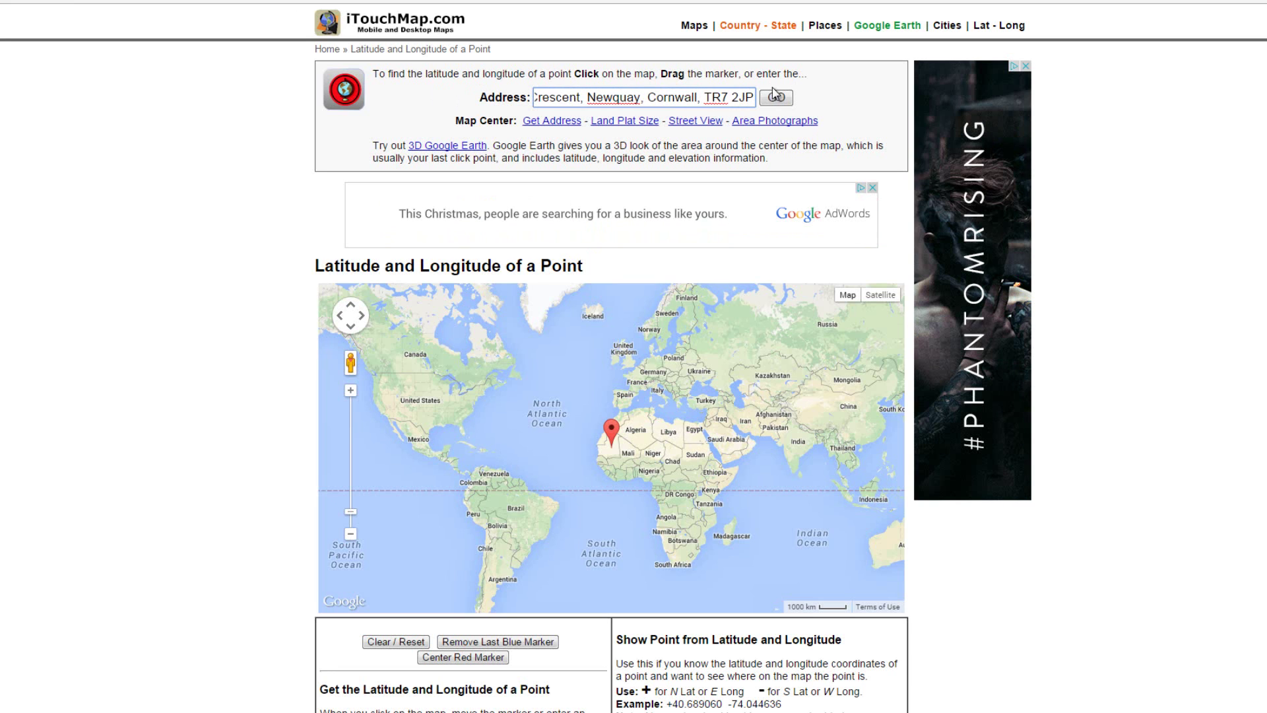
click(776, 96)
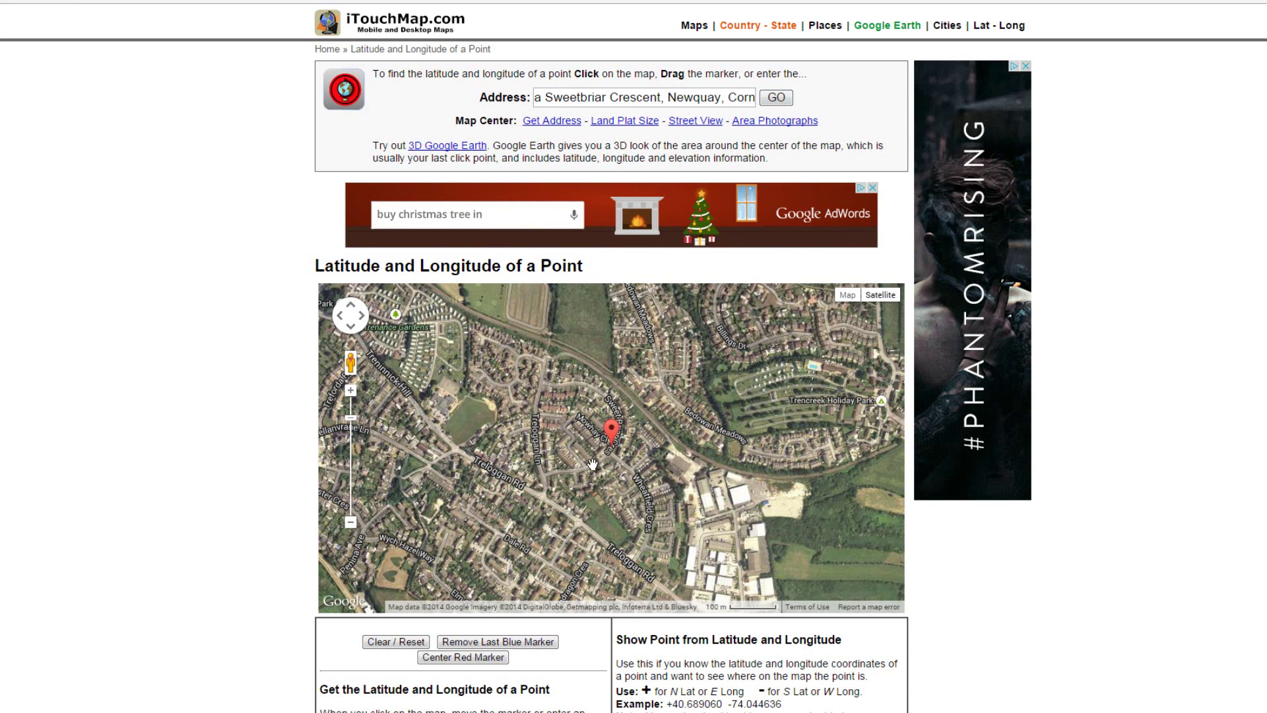
Move the marker onto the crescent road to read coordinates 50.406095 and -5.066325
scroll(602, 461, up, 2)
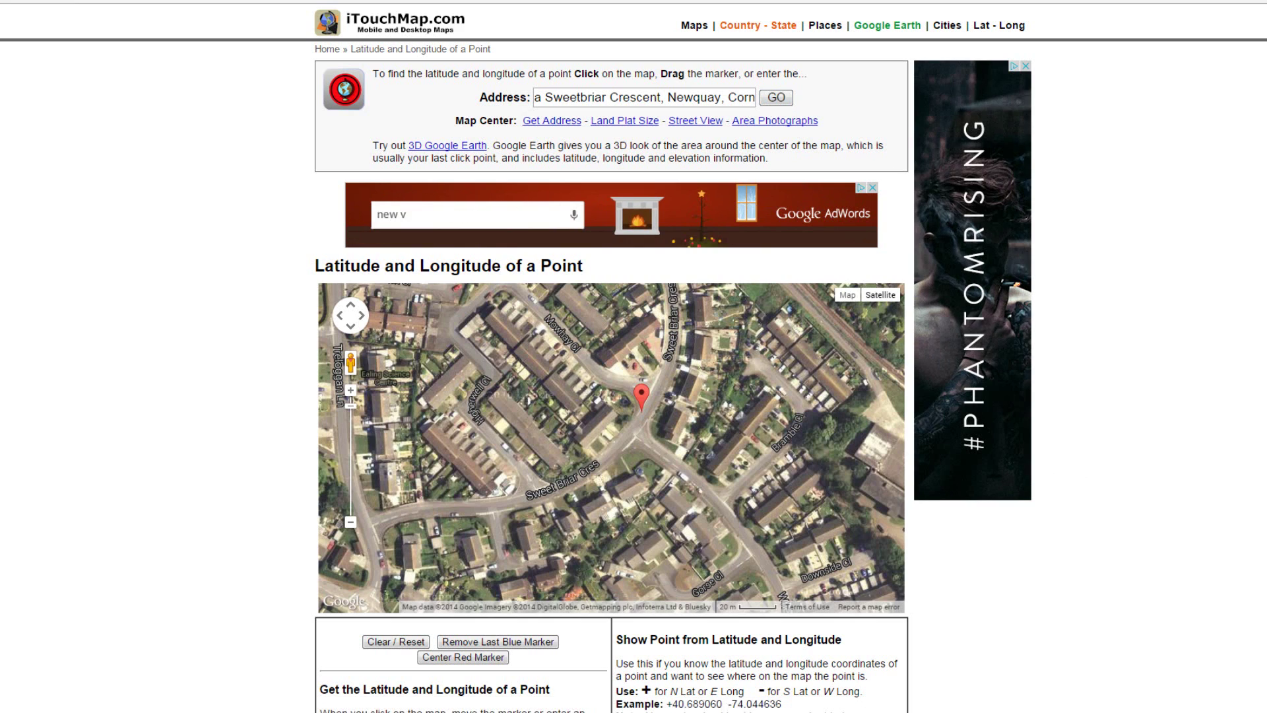
click(634, 407)
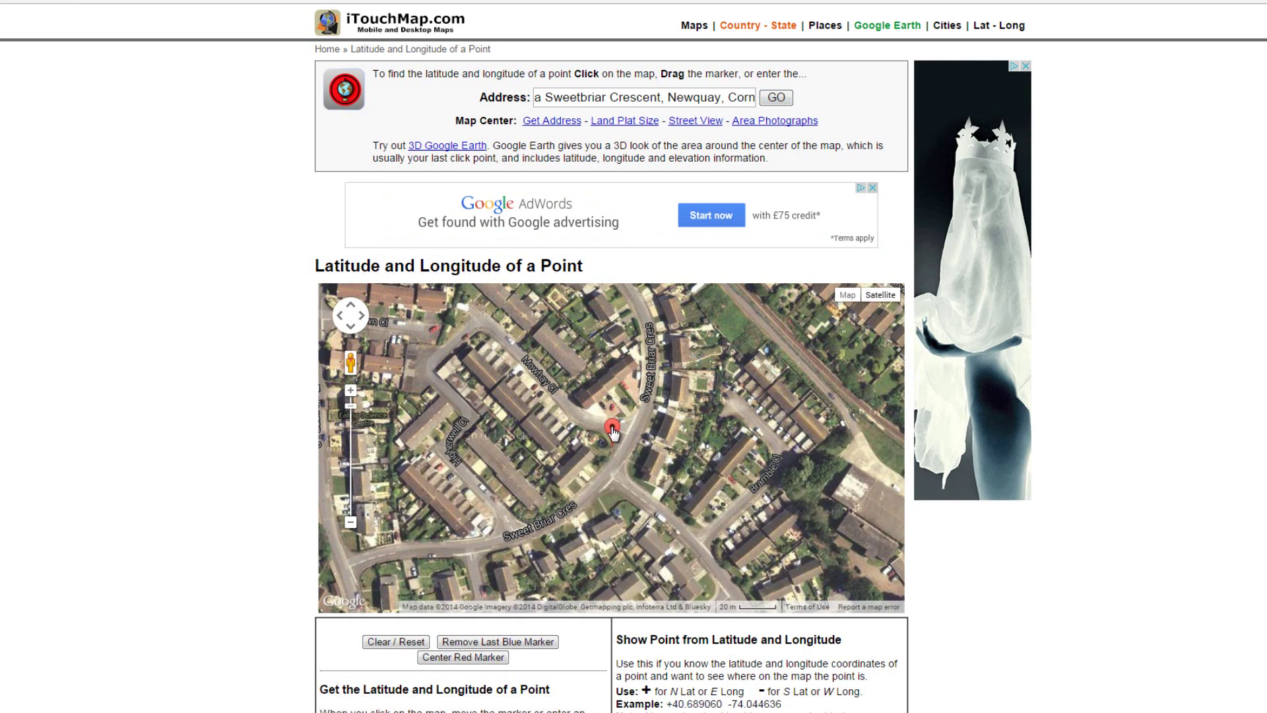
drag(612, 430, 611, 434)
click(419, 560)
drag(419, 543, 447, 548)
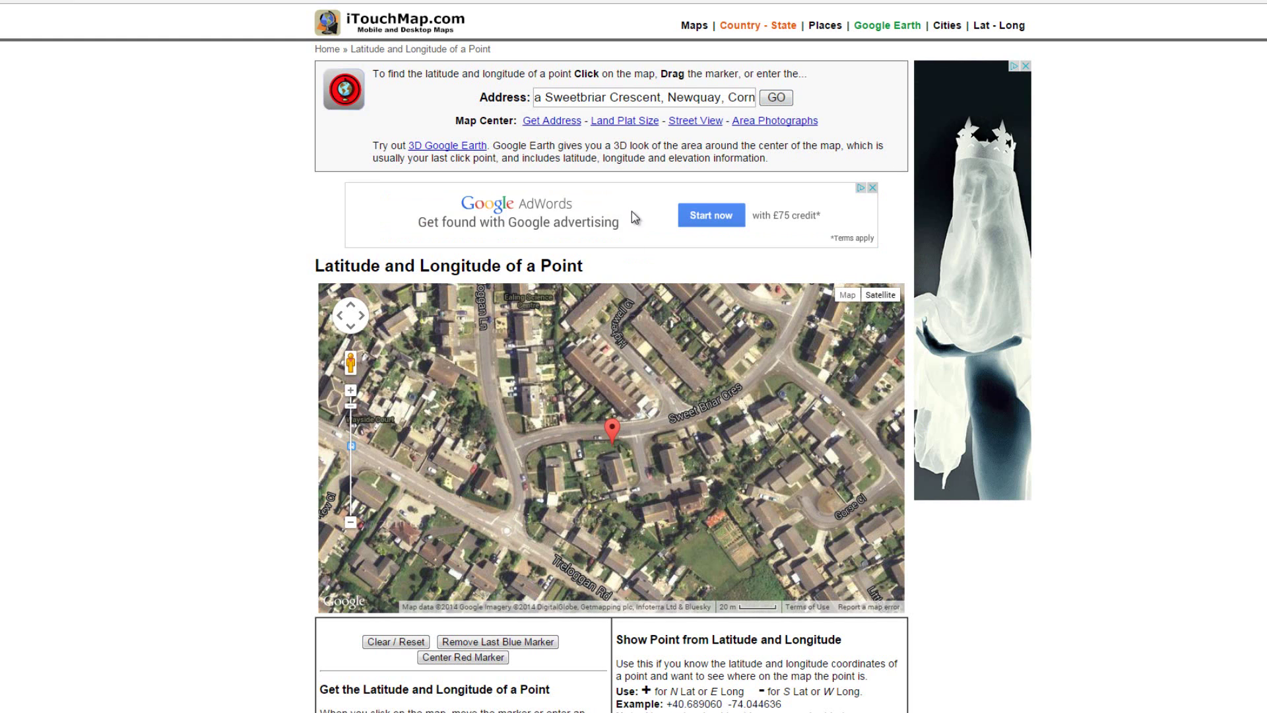
scroll(1141, 410, down, 2)
scroll(1141, 411, down, 1)
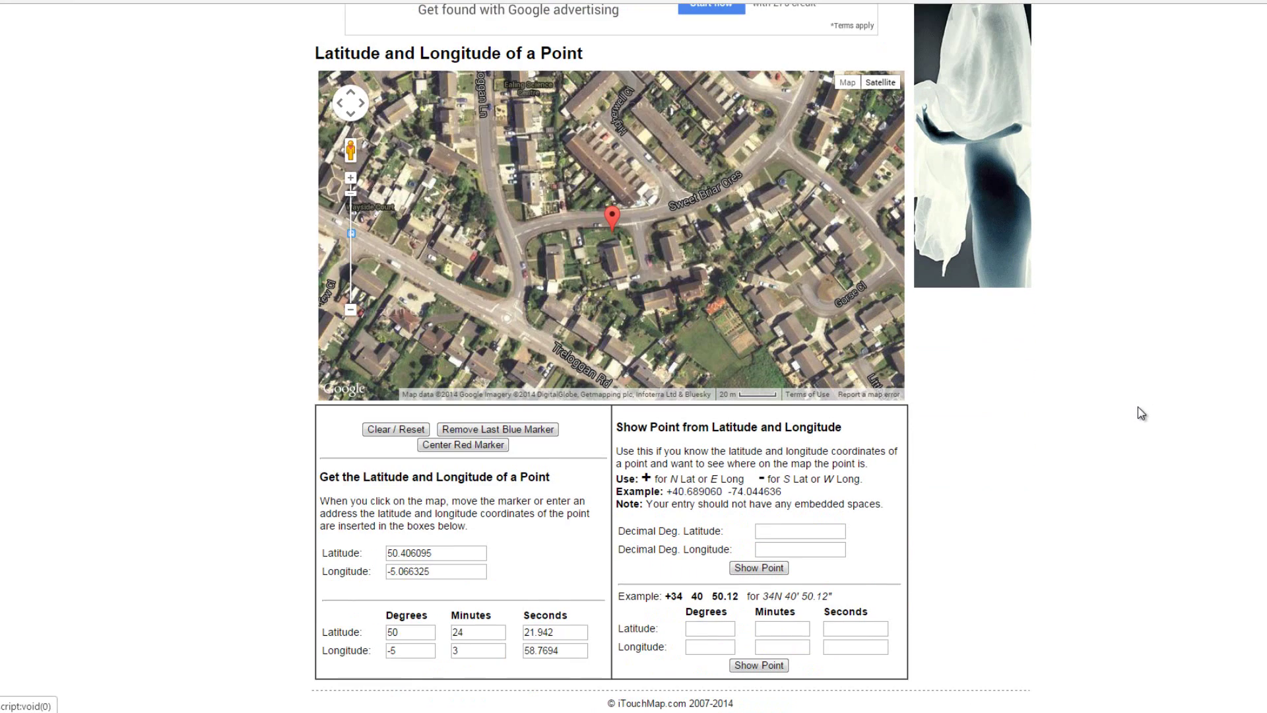
Paste latitude 50.406095 and longitude -5.066325 over the old values in the Google Maps coordinates field
drag(458, 554, 349, 550)
key(ctrl+c)
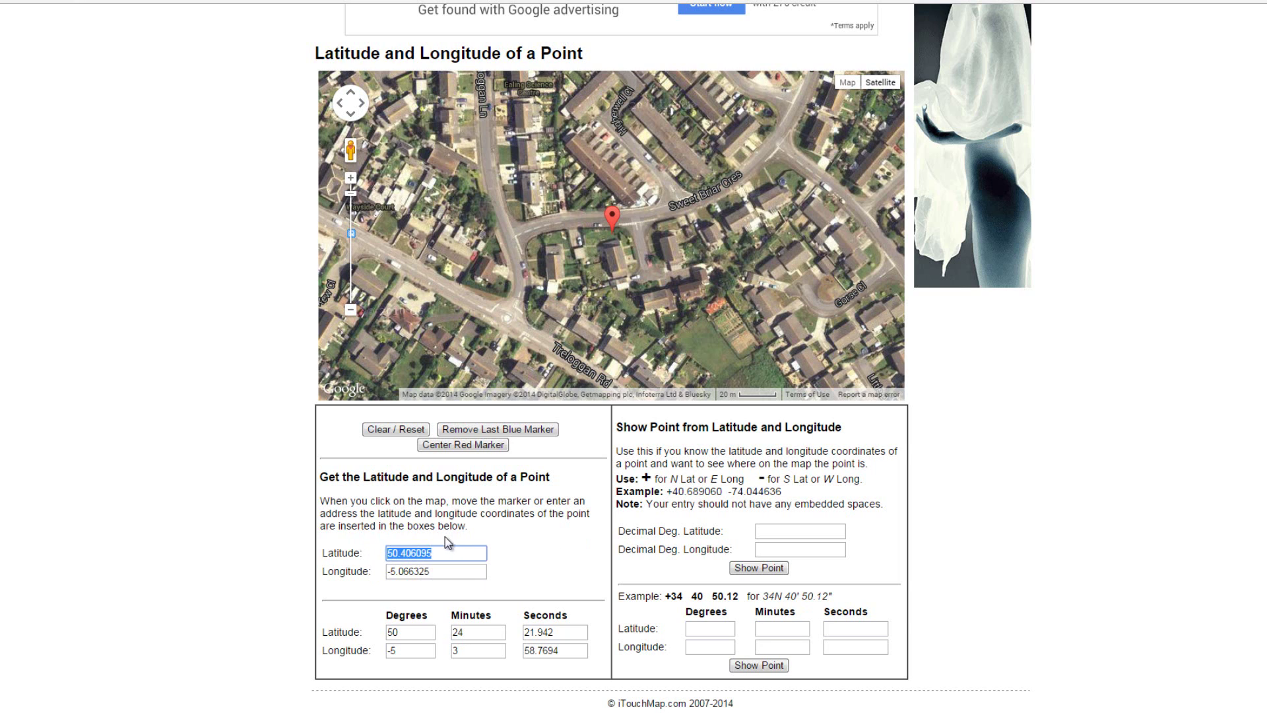
key(ctrl+shift+Tab)
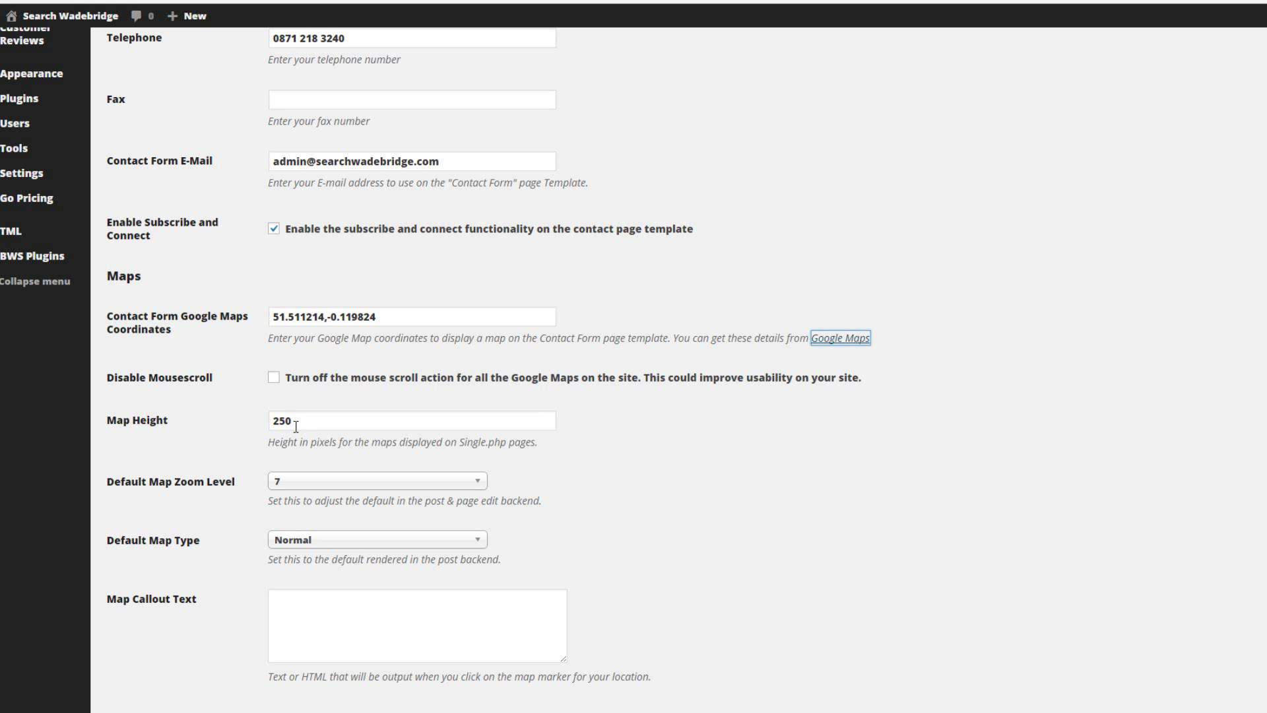
drag(324, 318, 272, 317)
key(ctrl+v)
key(ctrl+Tab)
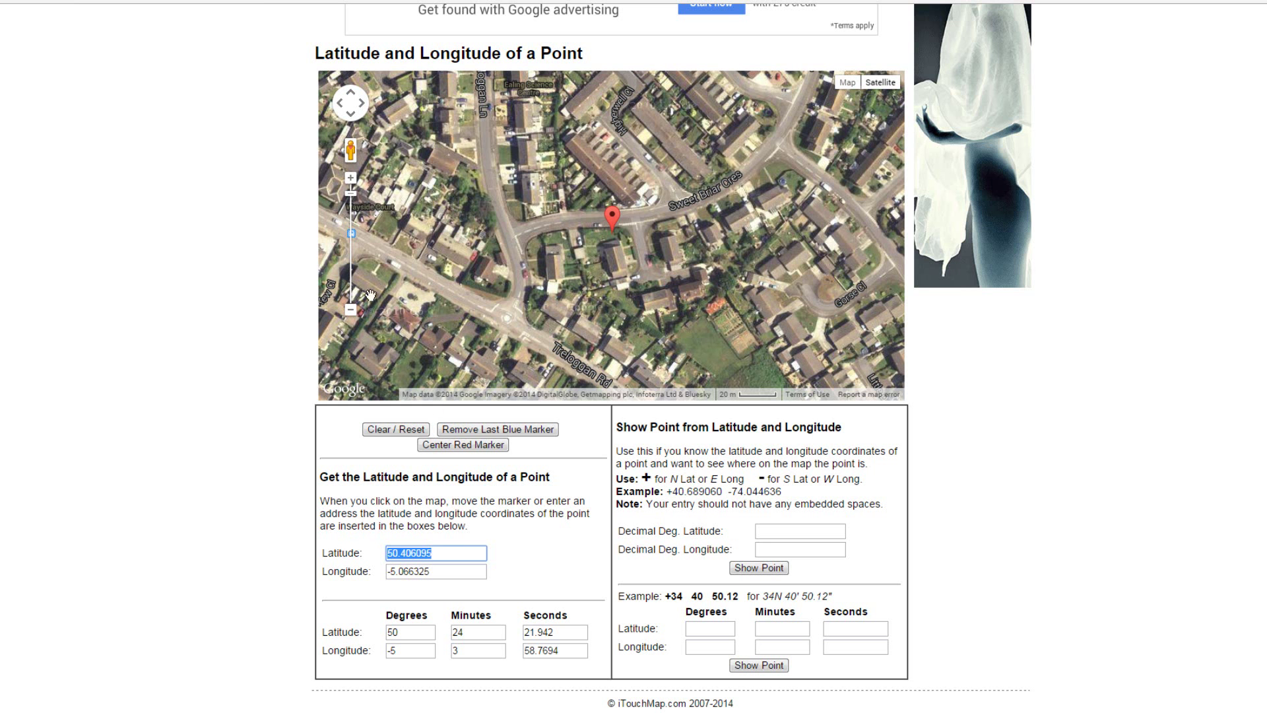
drag(437, 570, 353, 564)
key(ctrl+c)
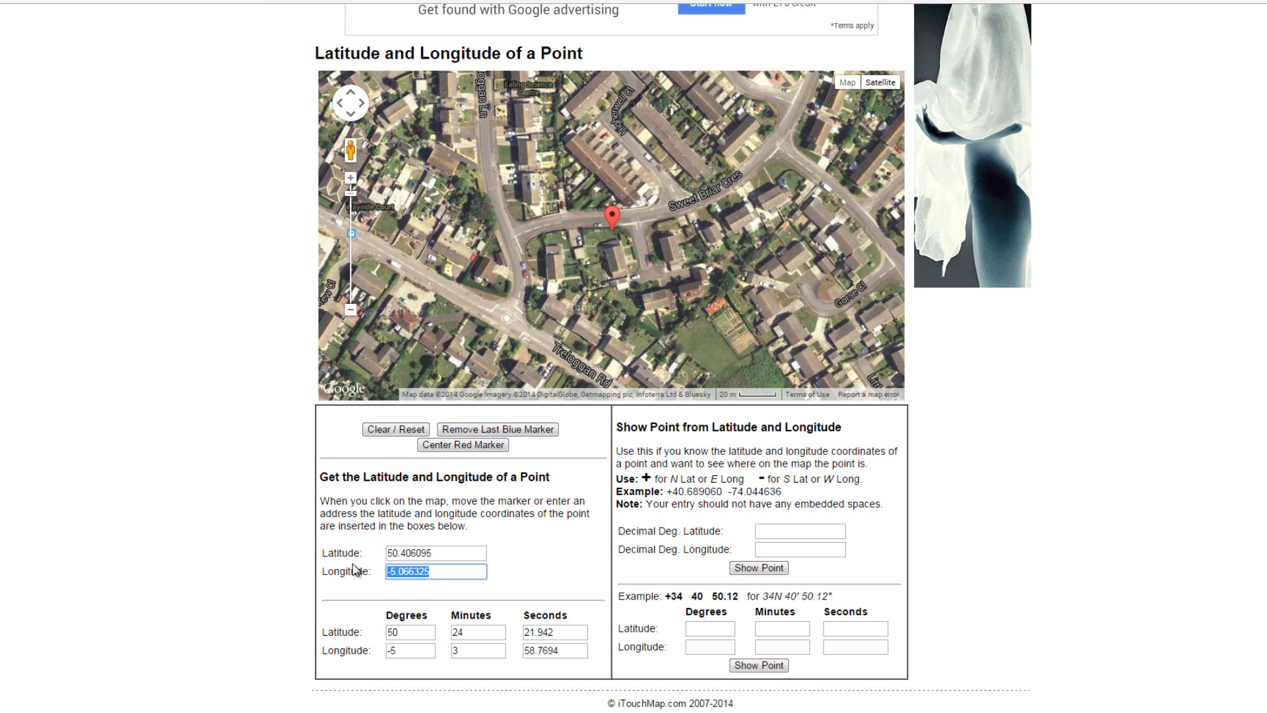
key(ctrl+Tab)
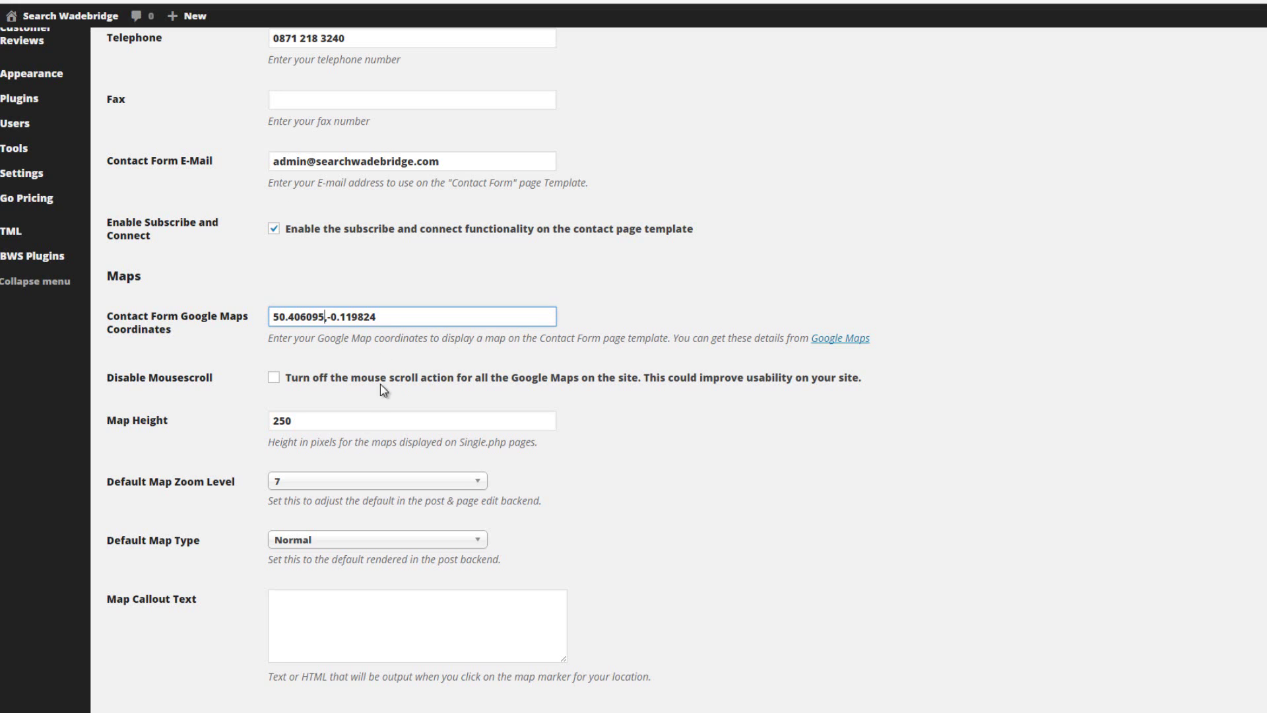
drag(377, 318, 327, 317)
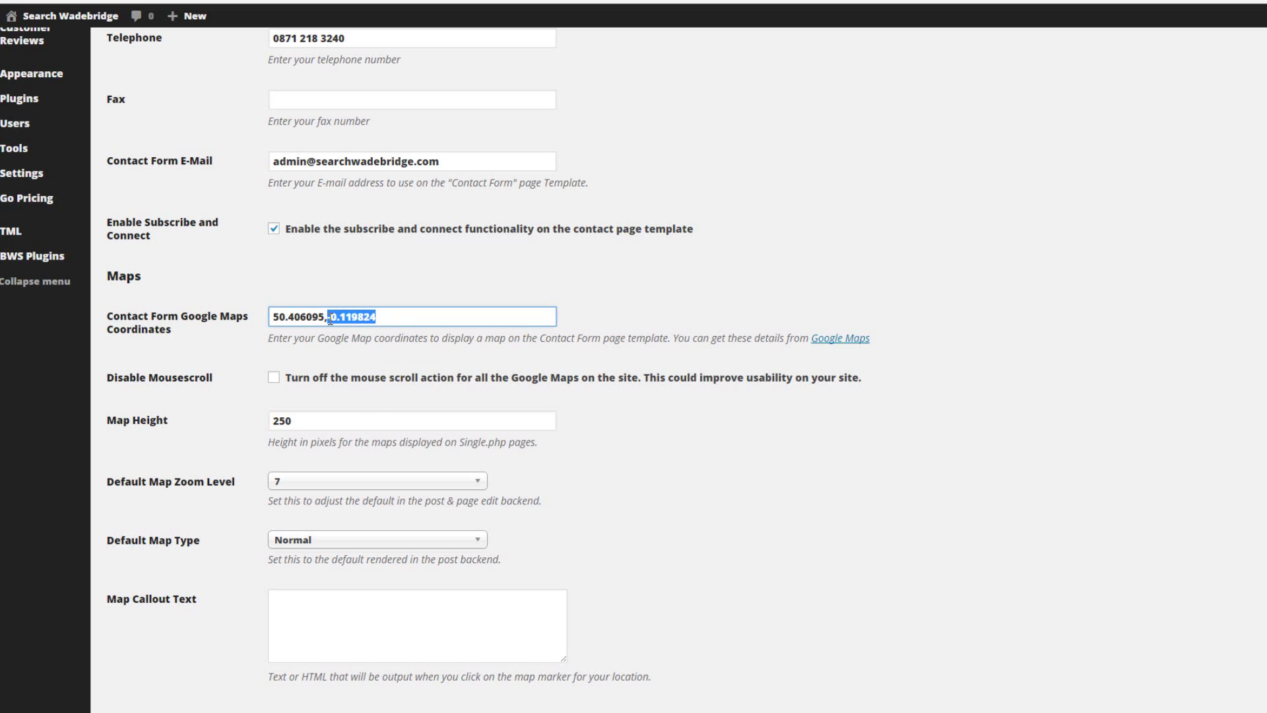
key(ctrl+v)
scroll(819, 544, down, 2)
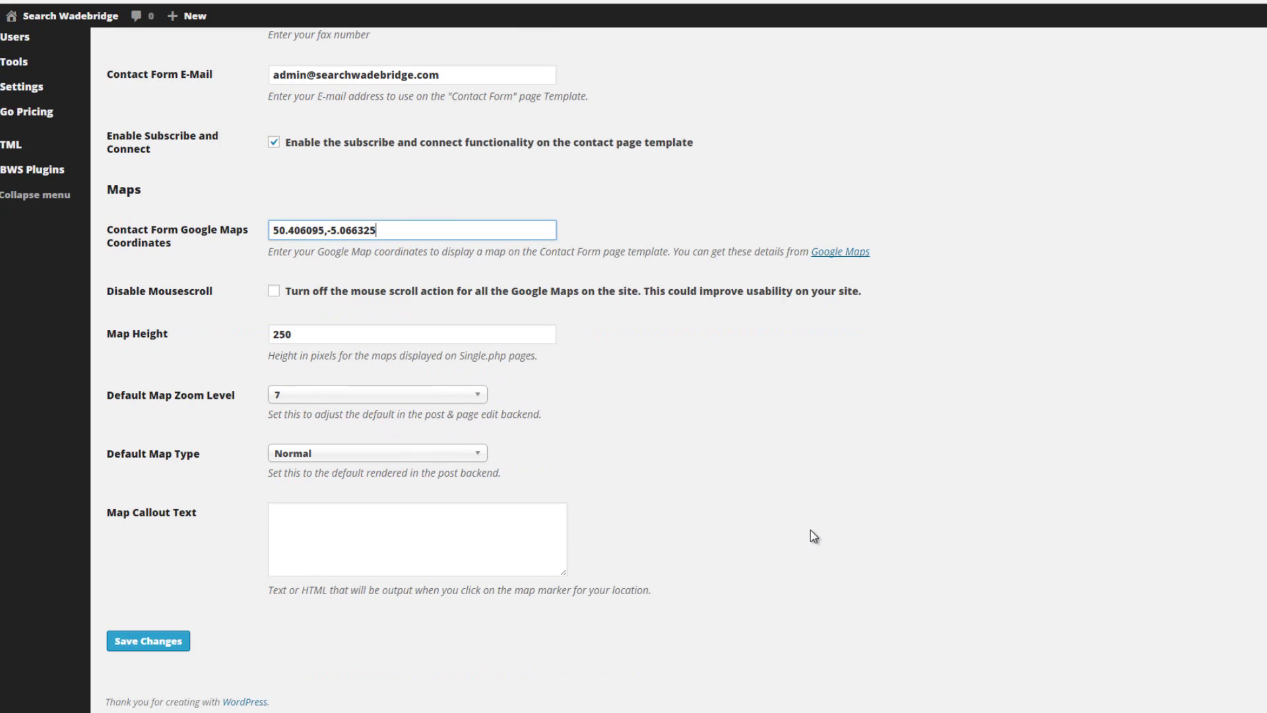
Save the updated contact and map settings, then reload the Search Wadebridge site
click(153, 642)
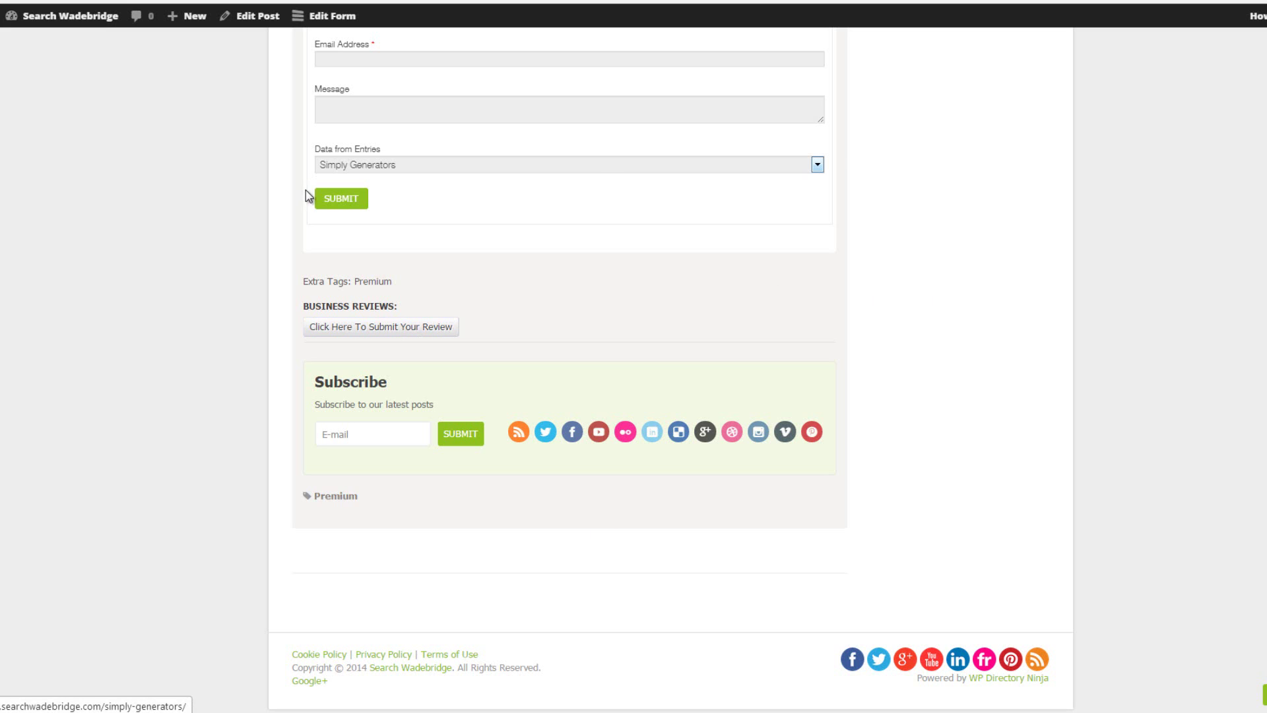
scroll(889, 284, up, 6)
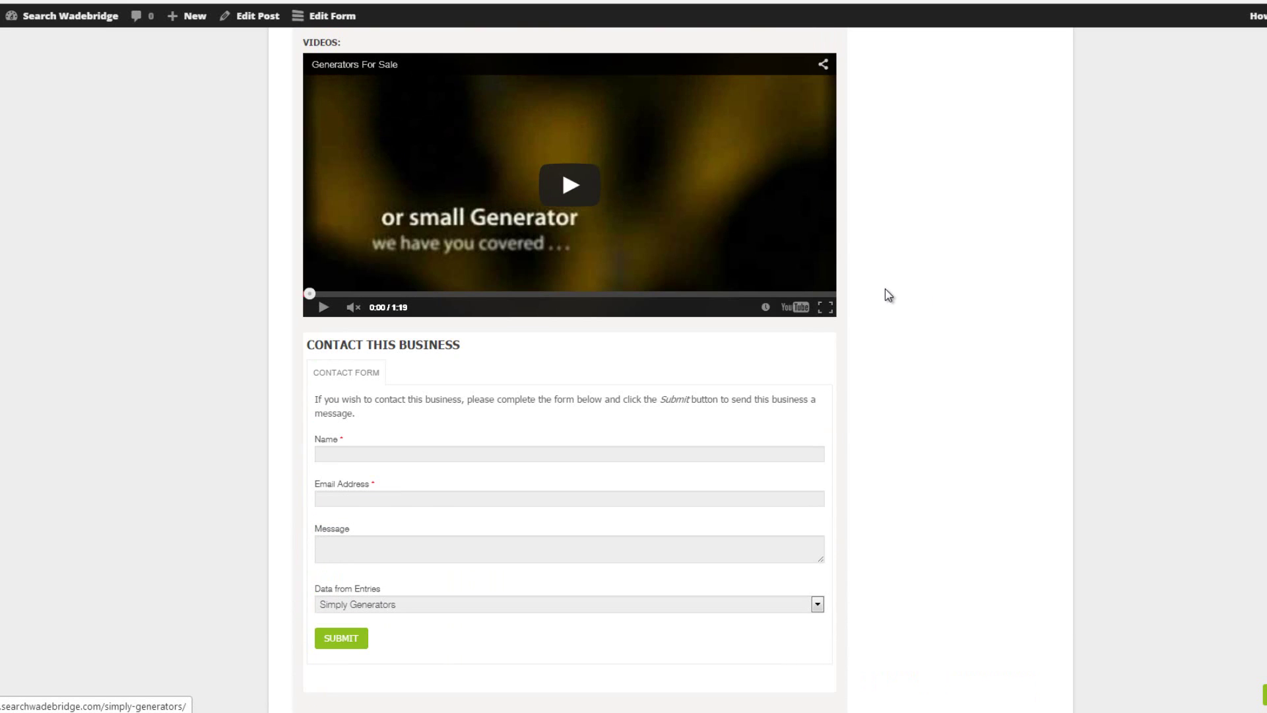
scroll(885, 310, down, 7)
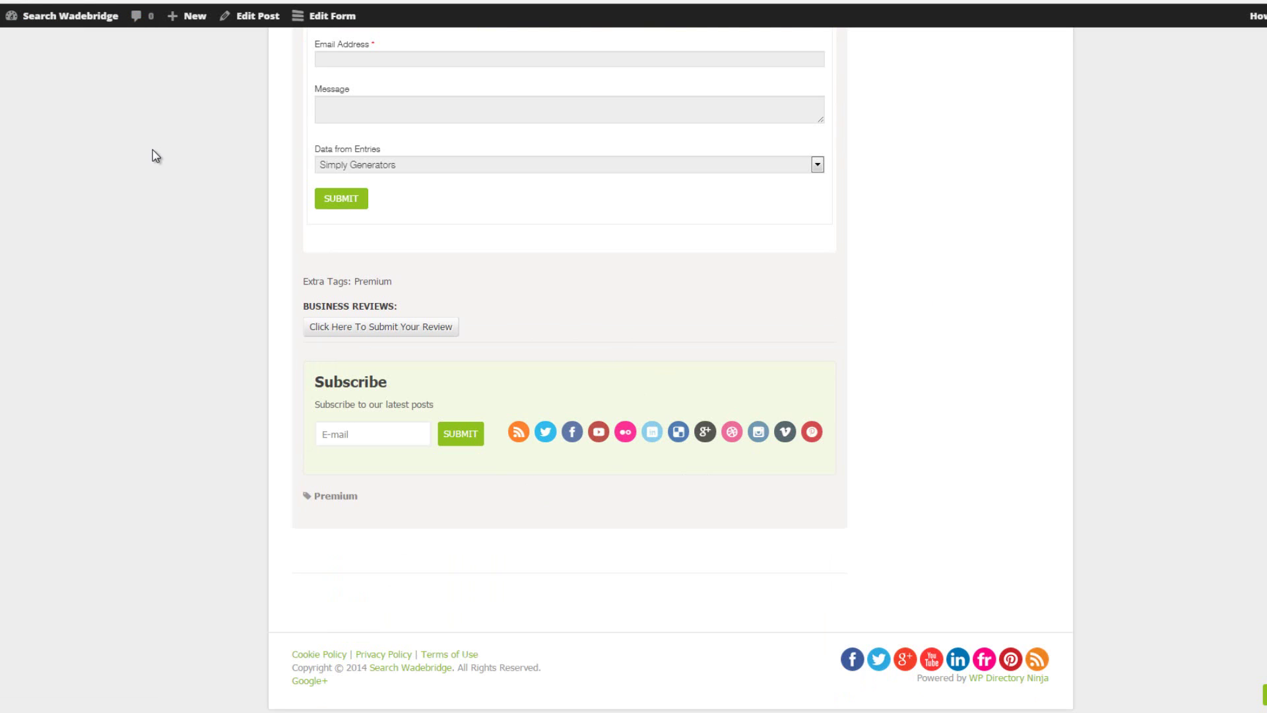
key(F5)
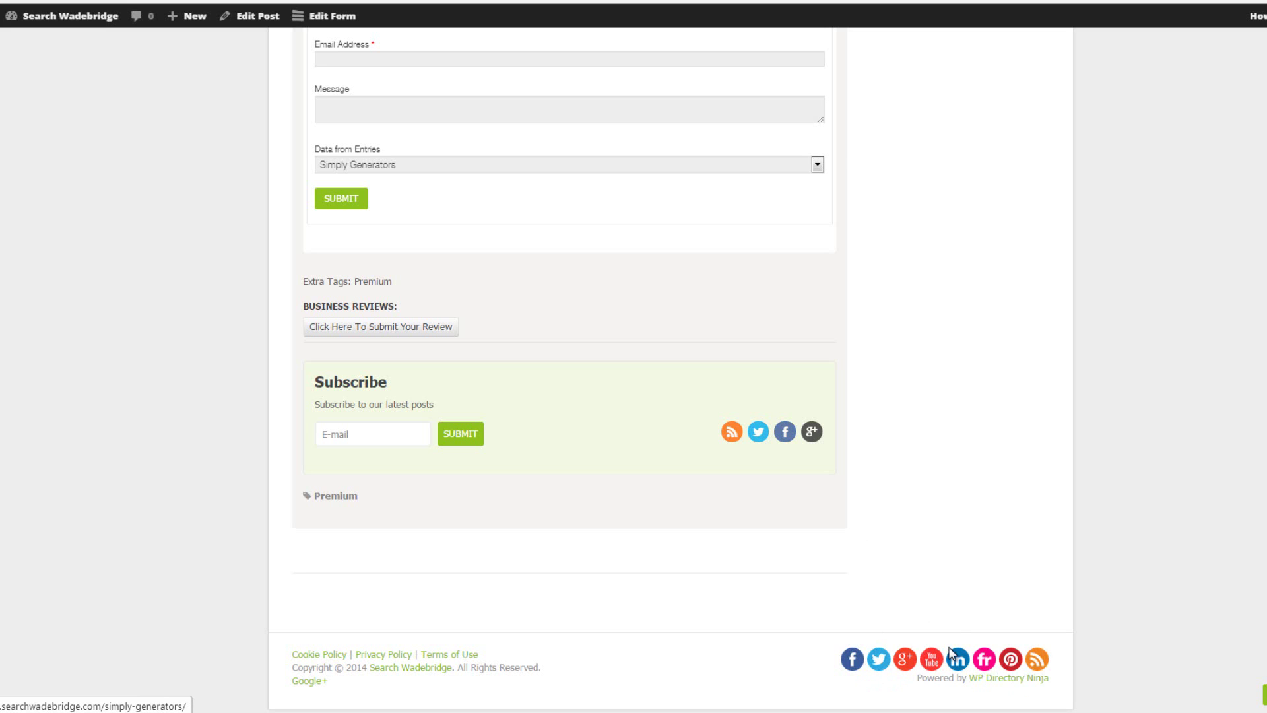
scroll(915, 489, up, 20)
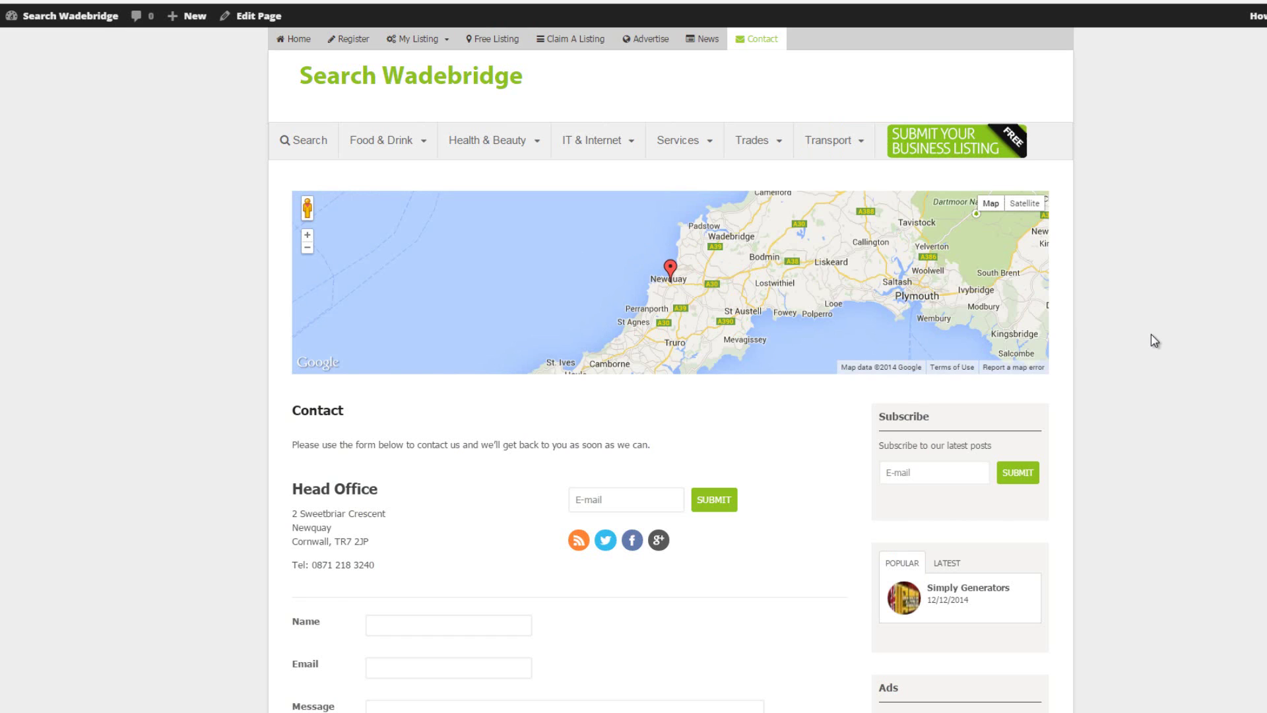
Scroll past the Newquay map to the Head Office details, social icons and form, then back up
scroll(1154, 339, down, 3)
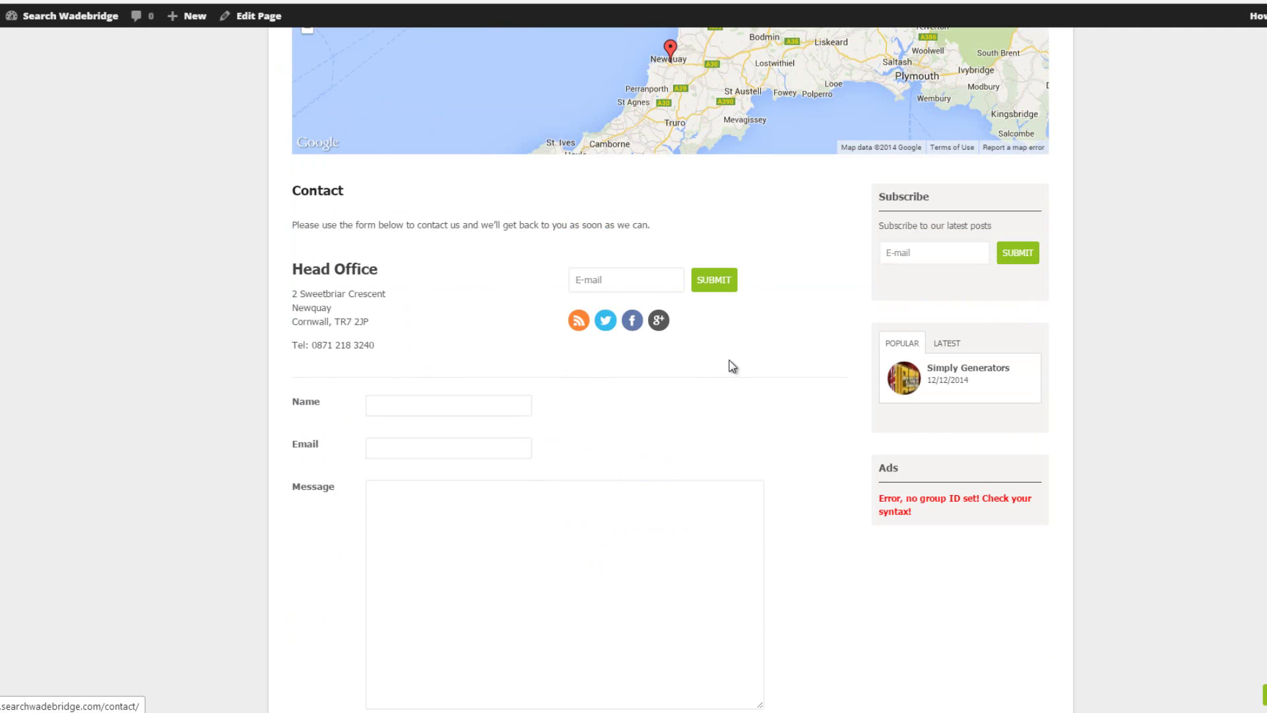
scroll(849, 474, down, 3)
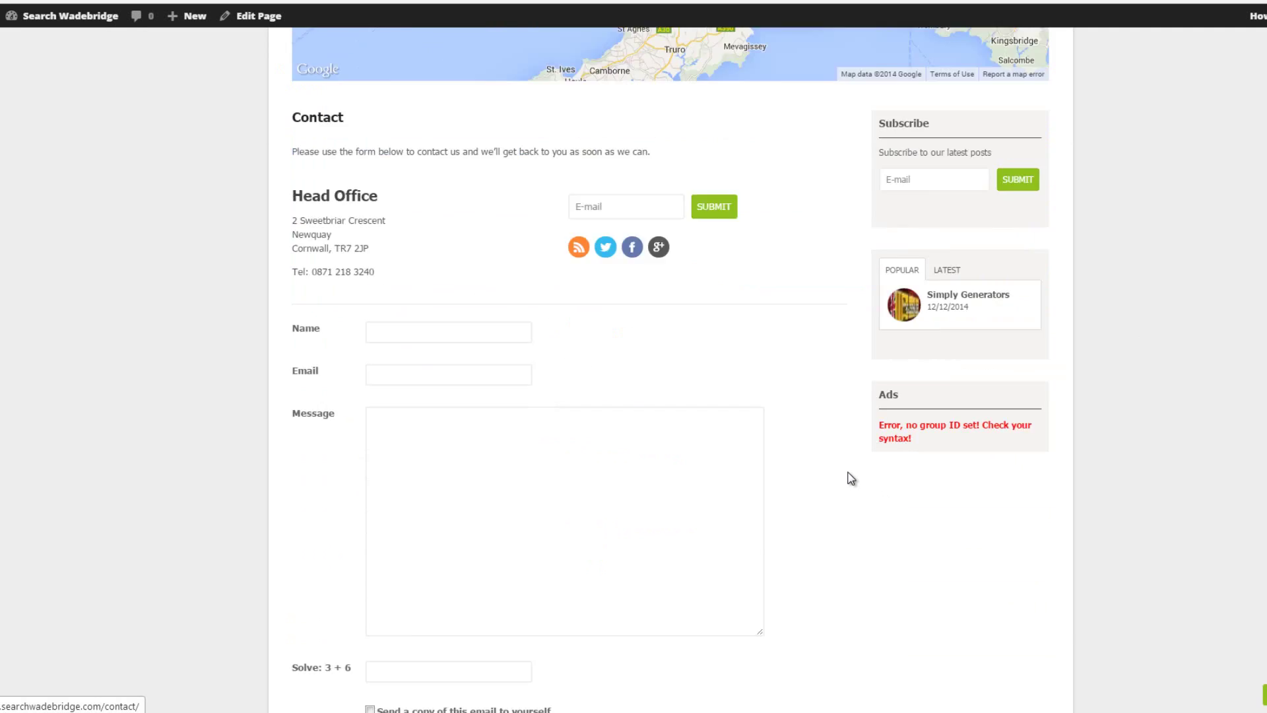
scroll(869, 481, up, 5)
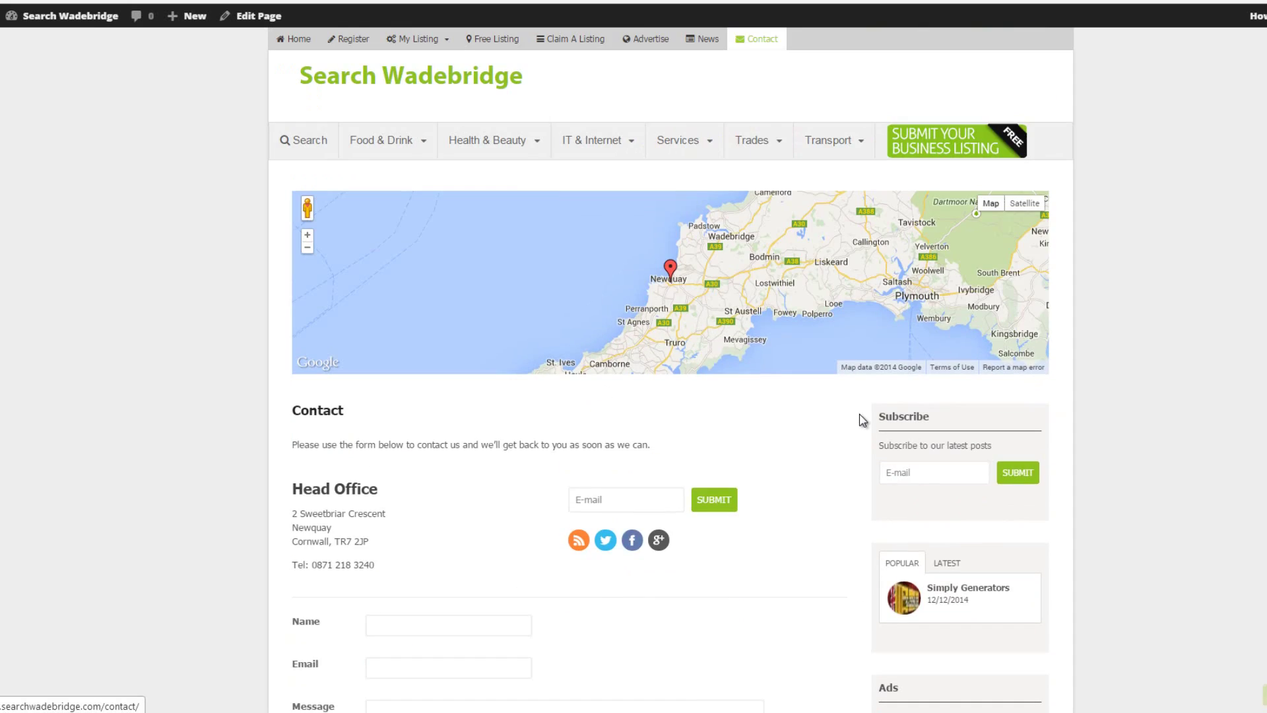